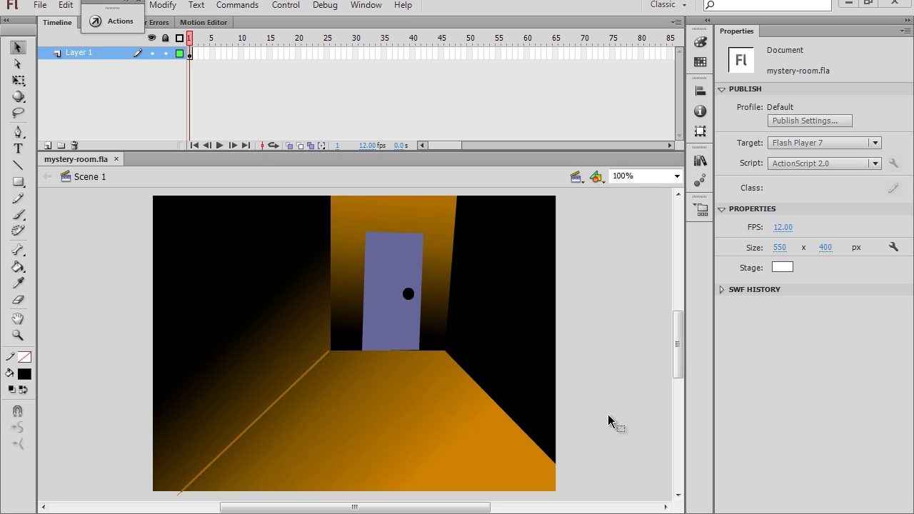
- Select the entire room drawing (walls, floor, door and edge line) with a marquee
{"action": "left_click", "coordinate": [264, 342]}
{"action": "left_click", "coordinate": [355, 257]}
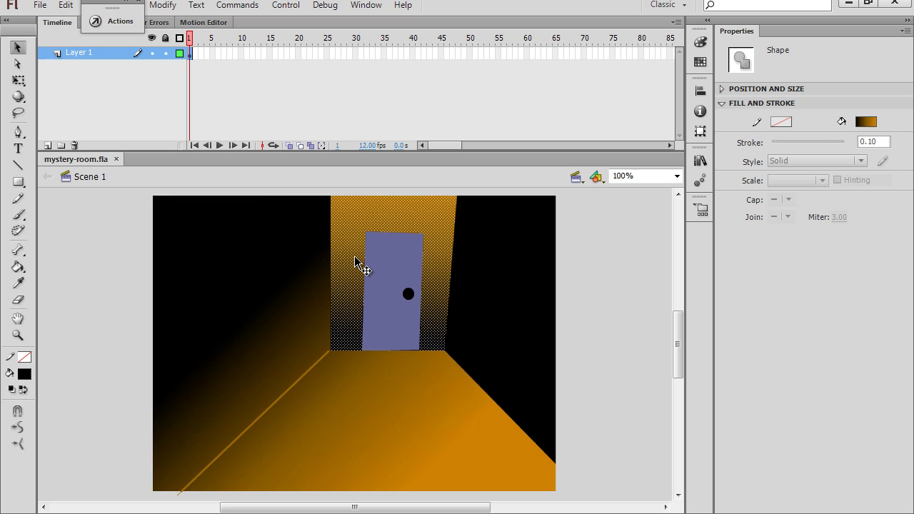
{"action": "left_click", "coordinate": [497, 325]}
{"action": "left_click", "coordinate": [277, 364]}
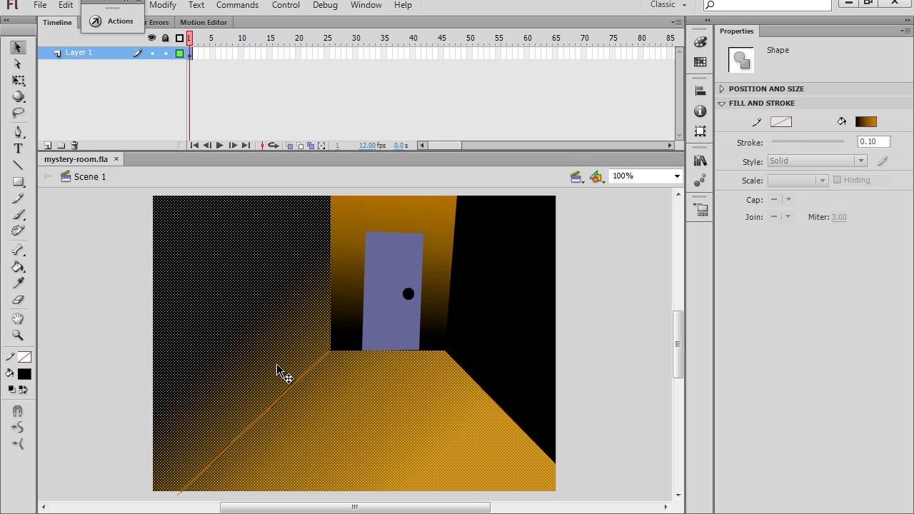
{"action": "left_click", "coordinate": [346, 249]}
{"action": "left_click", "coordinate": [481, 291]}
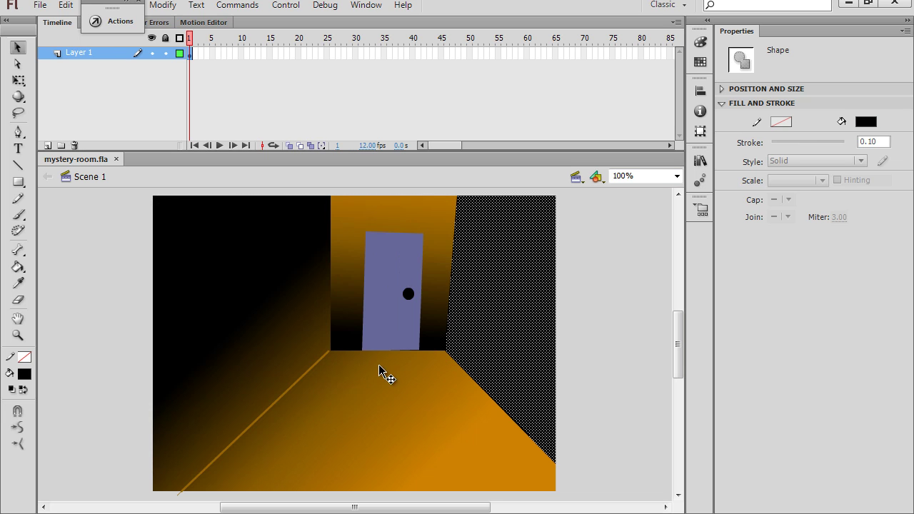
{"action": "left_click", "coordinate": [303, 377]}
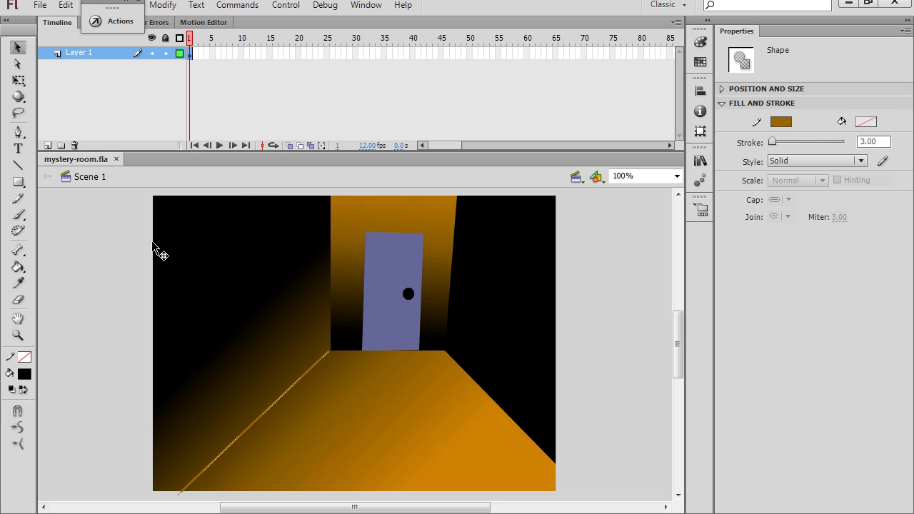
{"action": "left_click", "coordinate": [176, 248]}
{"action": "left_click", "coordinate": [399, 300]}
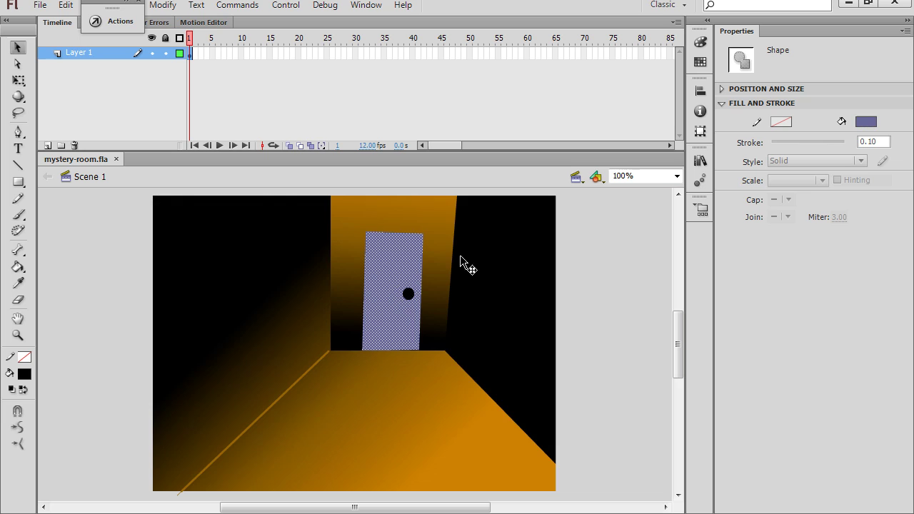
{"action": "left_click", "coordinate": [547, 283]}
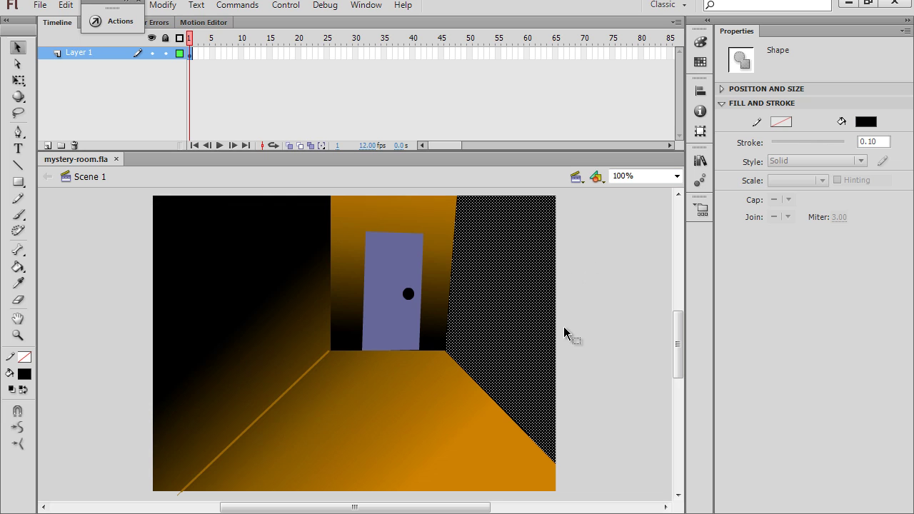
{"action": "left_click", "coordinate": [257, 322]}
{"action": "left_click", "coordinate": [133, 198]}
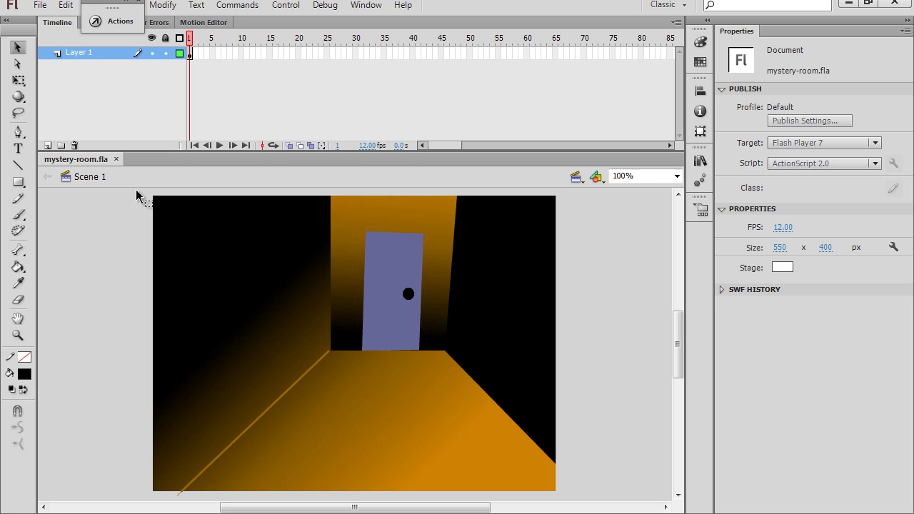
{"action": "left_click_drag", "start_coordinate": [137, 192], "coordinate": [587, 505]}
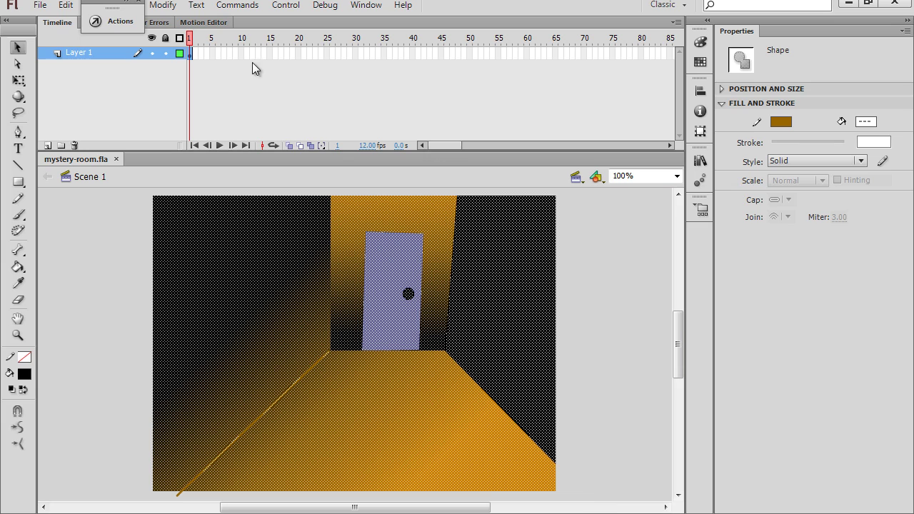
- Convert the selected room into a Movie Clip symbol named mcRoom1
{"action": "left_click_drag", "start_coordinate": [120, 6], "coordinate": [64, 6]}
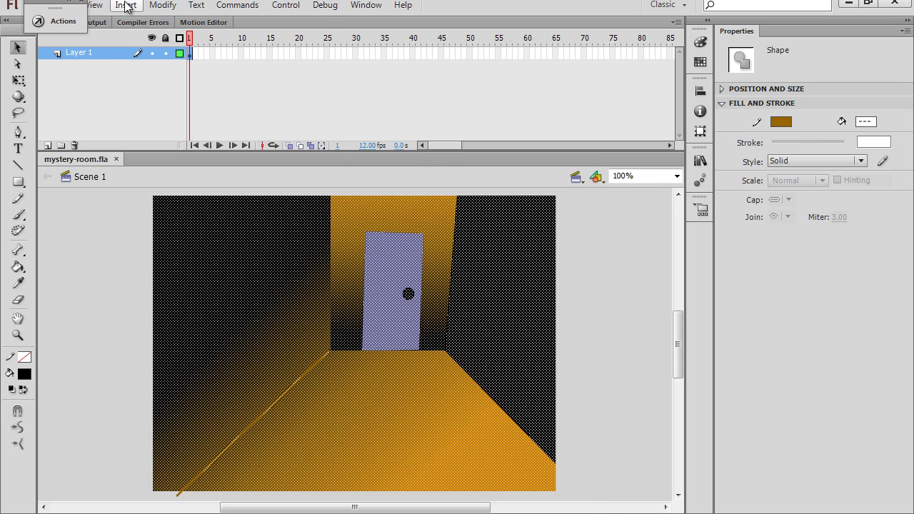
{"action": "left_click", "coordinate": [163, 5]}
{"action": "left_click", "coordinate": [198, 42]}
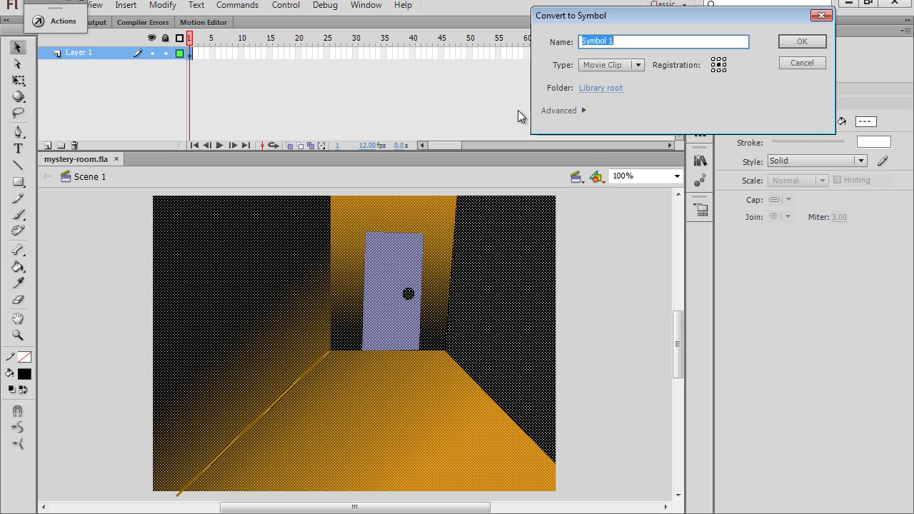
{"action": "type", "text": "mc"}
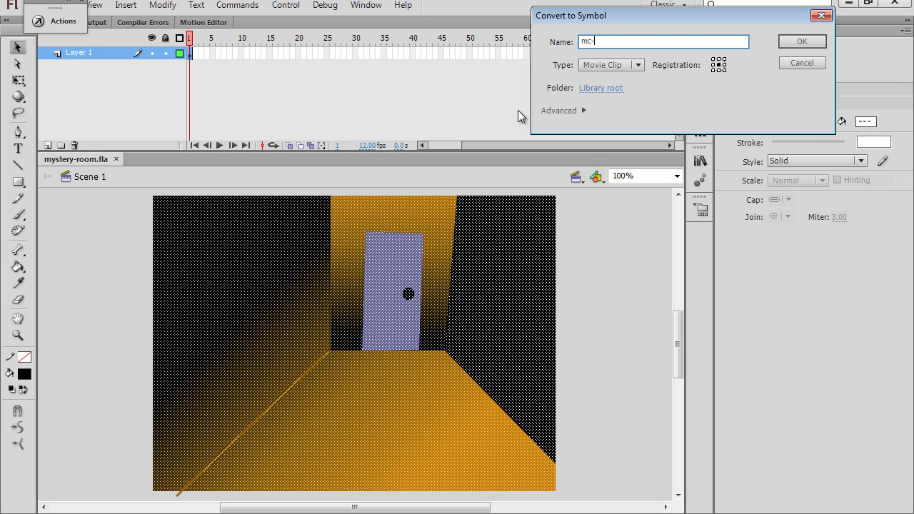
{"action": "type", "text": "Room1"}
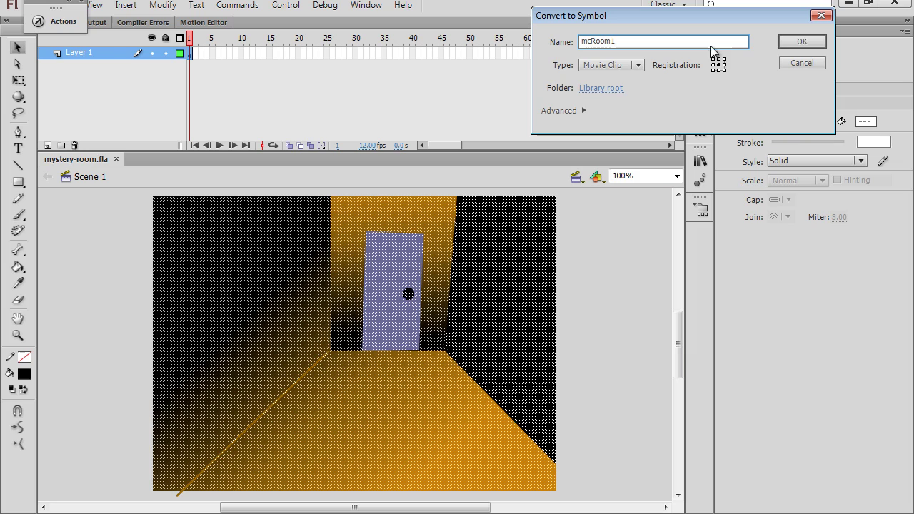
{"action": "left_click", "coordinate": [798, 45]}
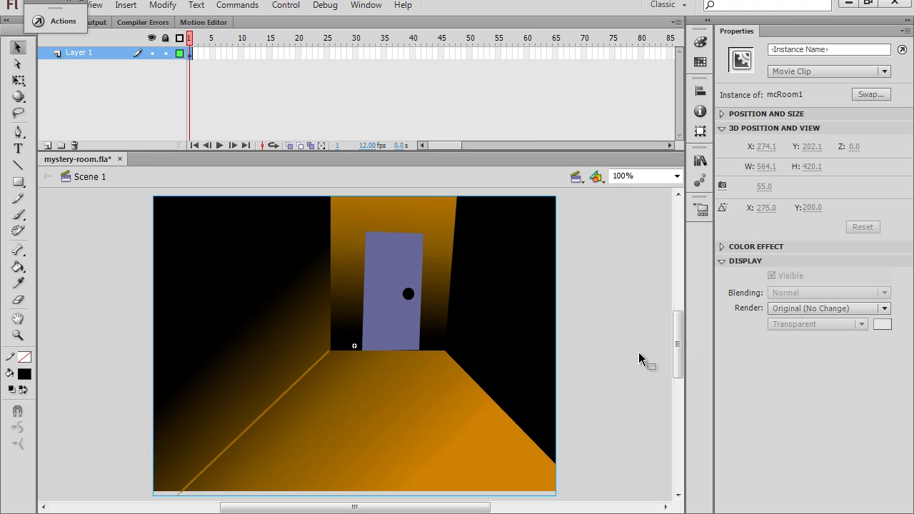
- Name the instance mcroom1 and insert a keyframe at frame 40 on Layer 1
{"action": "type", "text": "mcroom1"}
{"action": "left_click", "coordinate": [412, 53]}
{"action": "right_click", "coordinate": [413, 54]}
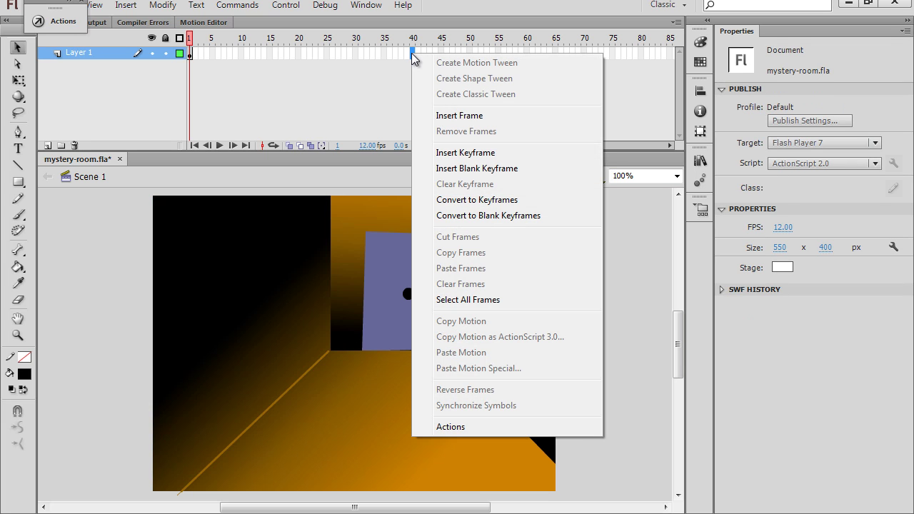
{"action": "left_click", "coordinate": [428, 152]}
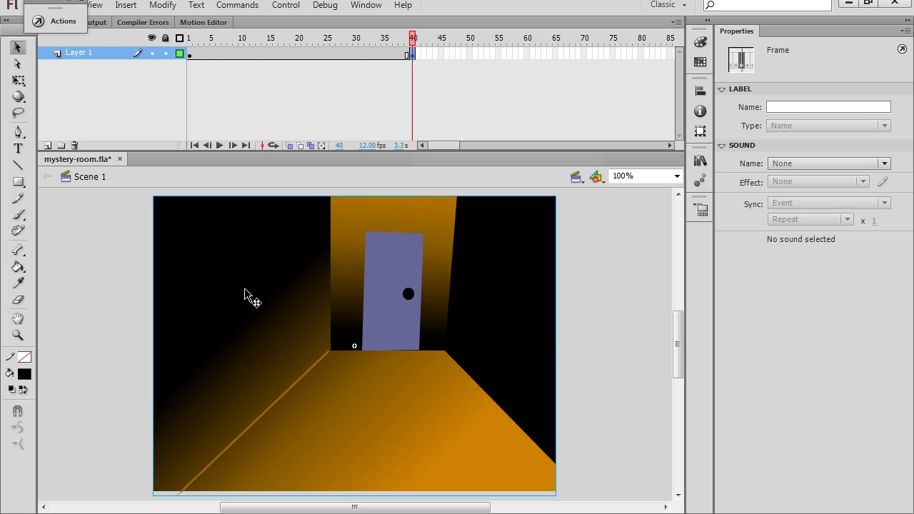
- At 25% zoom, scale the room clip up to about 1156 × 861 and shift it down-left
{"action": "left_click", "coordinate": [18, 80]}
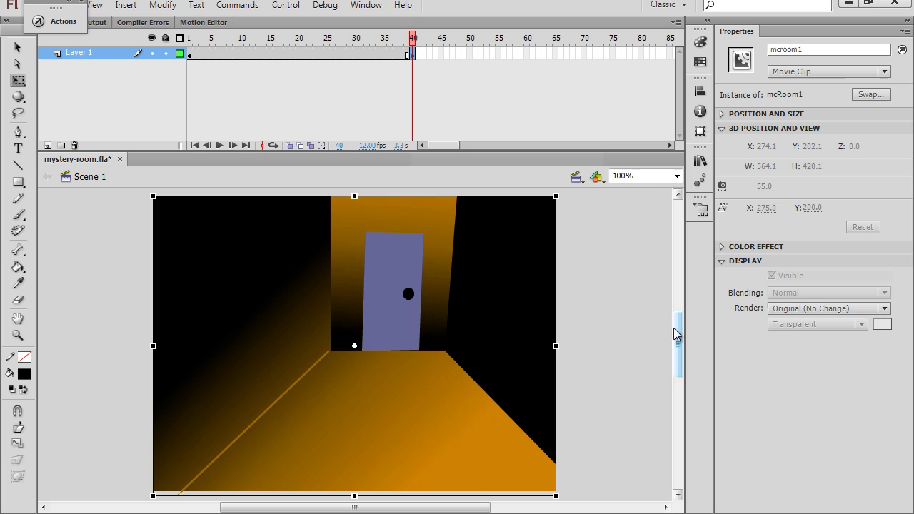
{"action": "left_click", "coordinate": [676, 176]}
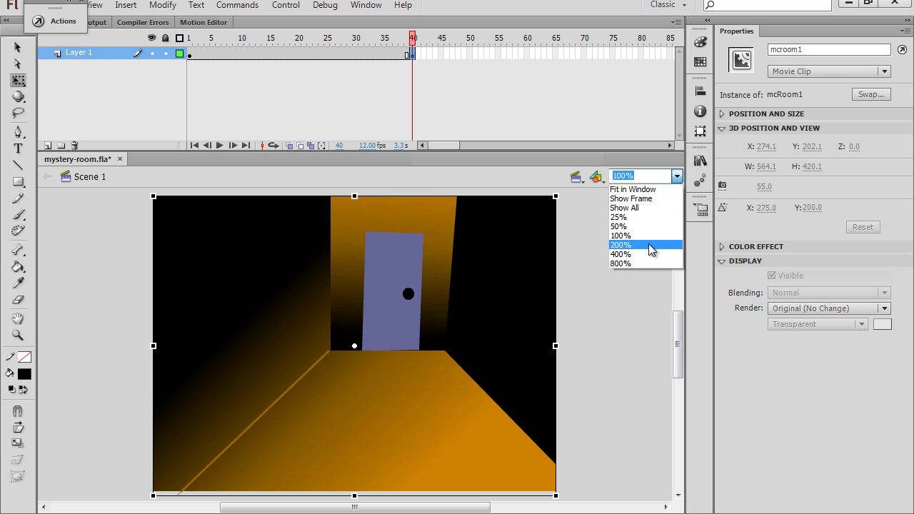
{"action": "left_click", "coordinate": [648, 221]}
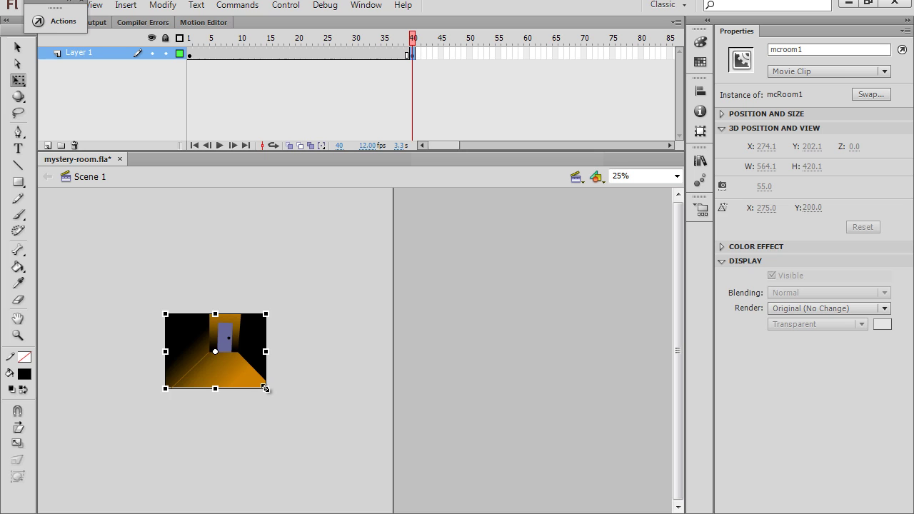
{"action": "left_click_drag", "start_coordinate": [266, 389], "coordinate": [366, 428]}
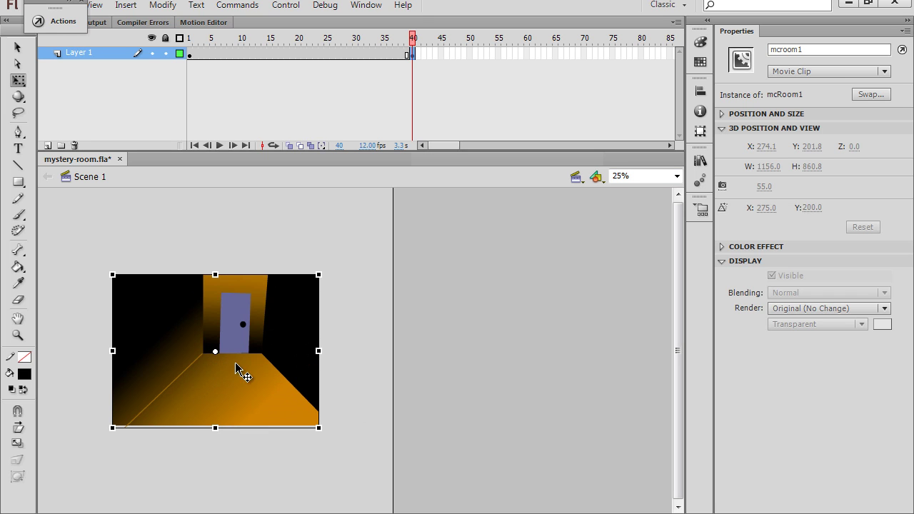
{"action": "left_click_drag", "start_coordinate": [241, 344], "coordinate": [219, 366]}
- Fit the stage to the window and nudge the room clip upward to 3D Y 368.9
{"action": "left_click", "coordinate": [338, 384]}
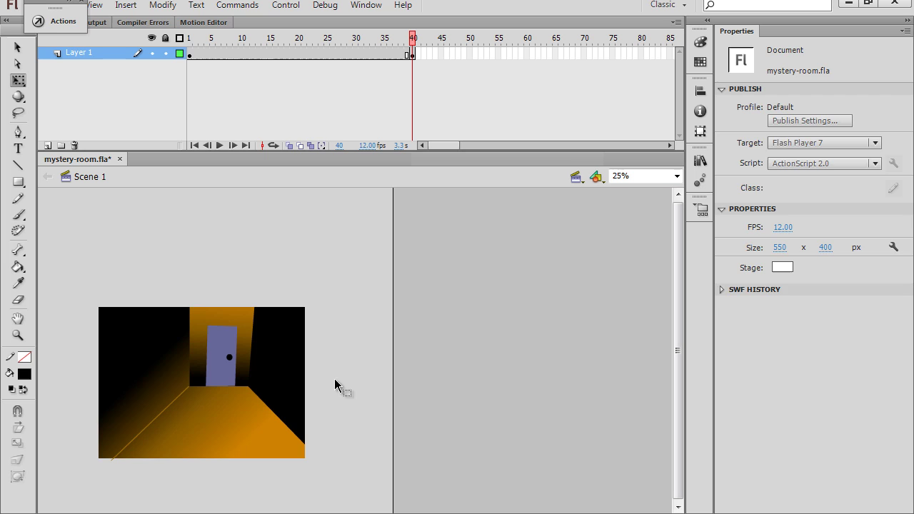
{"action": "left_click", "coordinate": [290, 396]}
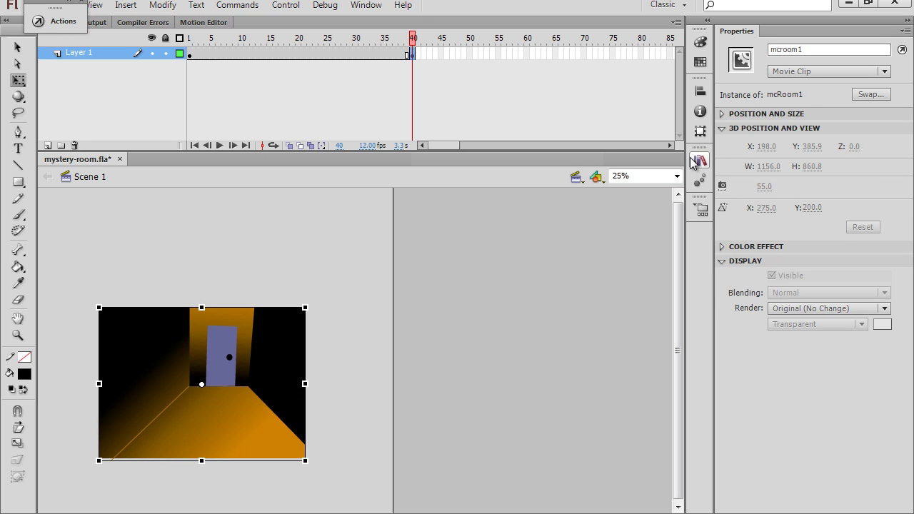
{"action": "left_click", "coordinate": [676, 179]}
{"action": "left_click", "coordinate": [625, 235]}
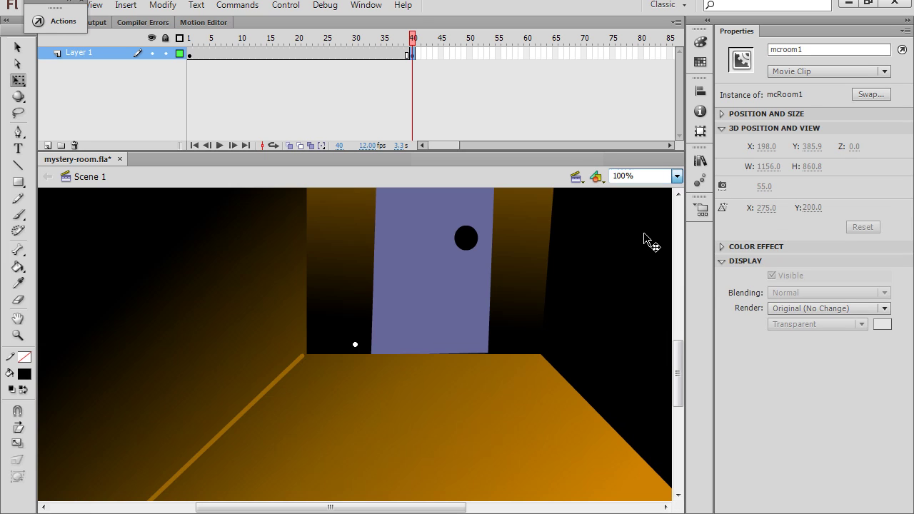
{"action": "left_click", "coordinate": [676, 176]}
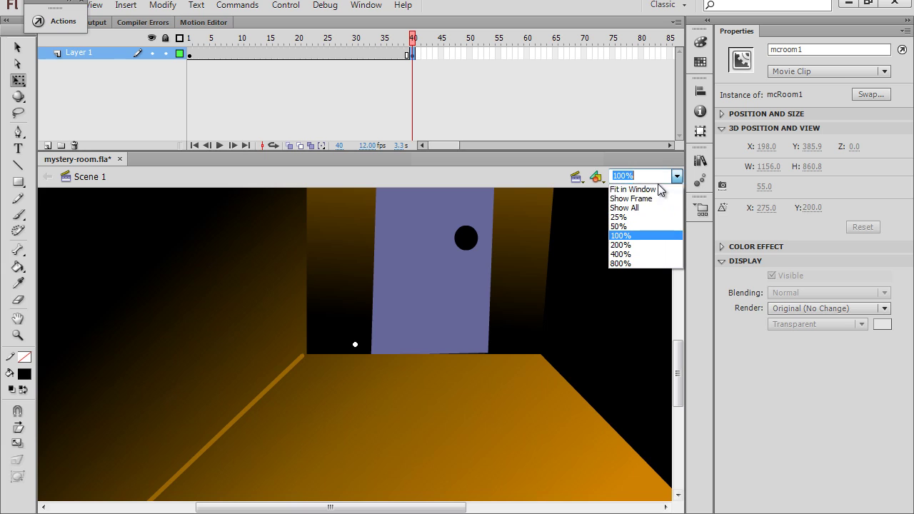
{"action": "left_click", "coordinate": [645, 190]}
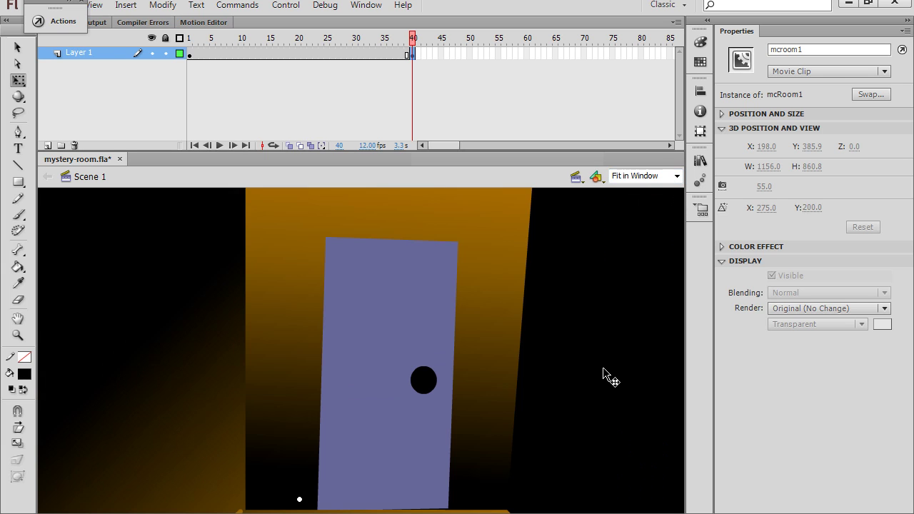
{"action": "left_click", "coordinate": [376, 424]}
{"action": "key", "text": "Up"}
{"action": "key", "text": "Up"}
{"action": "key", "text": "Up"}
{"action": "key", "text": "Up"}
{"action": "key", "text": "Up"}
{"action": "key", "text": "Up"}
{"action": "key", "text": "Up"}
{"action": "key", "text": "Up"}
{"action": "key", "text": "Up"}
{"action": "key", "text": "Up"}
{"action": "key", "text": "Up"}
{"action": "key", "text": "Up"}
{"action": "key", "text": "Up"}
{"action": "key", "text": "Up"}
{"action": "key", "text": "Up"}
{"action": "key", "text": "Up"}
{"action": "key", "text": "Up"}
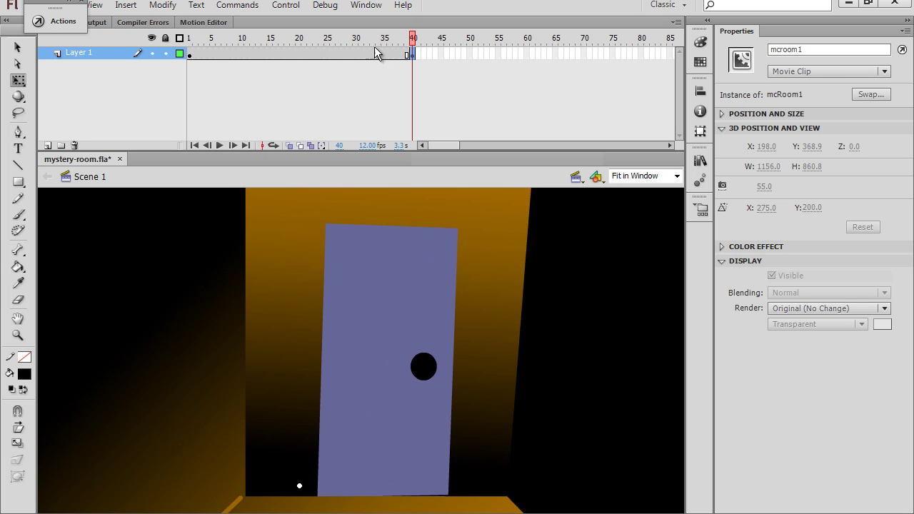
- Compare the room at frames 1 and 40, then scrub the playhead to frame 21
{"action": "left_click", "coordinate": [190, 55]}
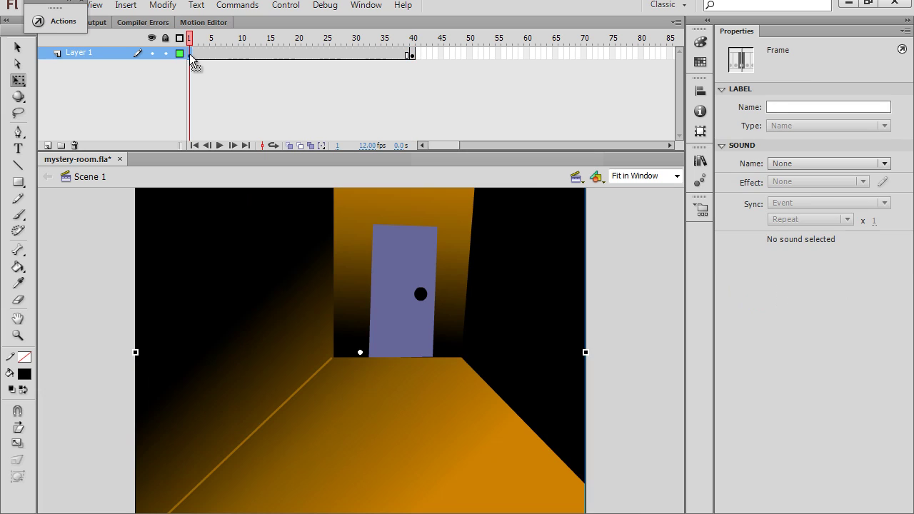
{"action": "left_click", "coordinate": [413, 55]}
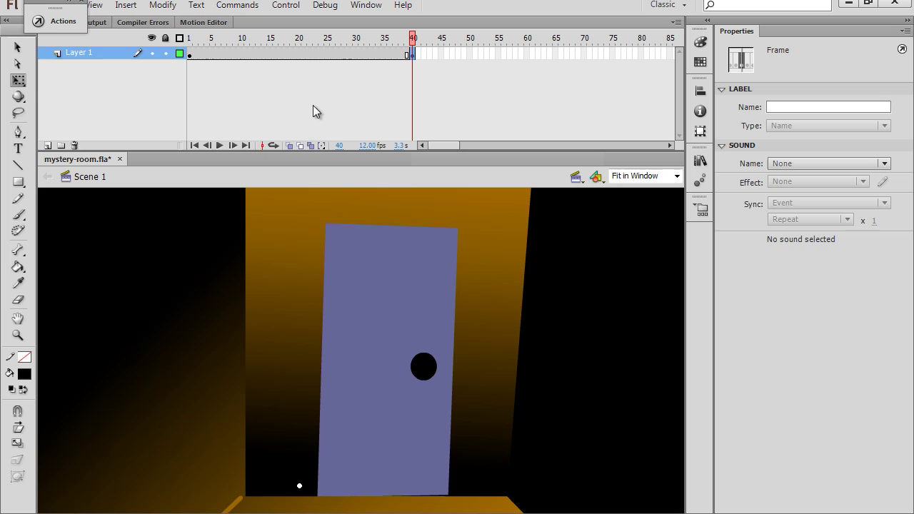
{"action": "left_click", "coordinate": [189, 56]}
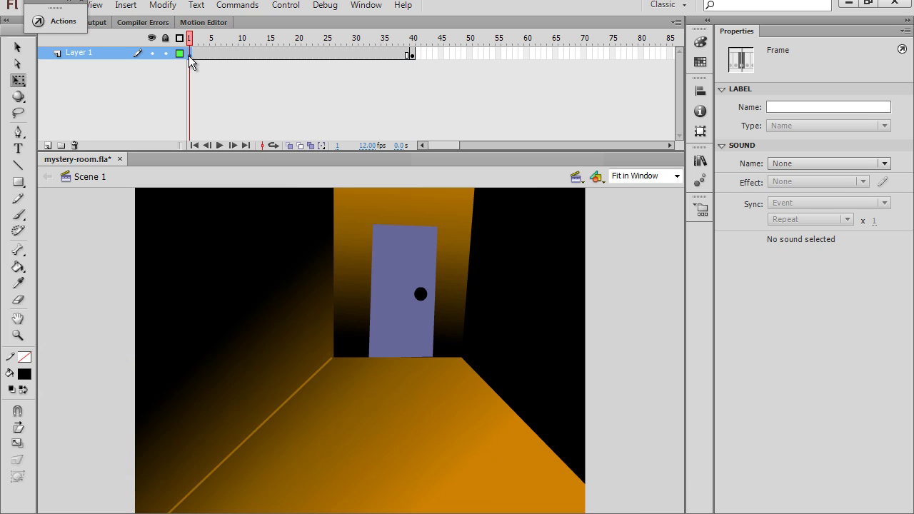
{"action": "left_click", "coordinate": [412, 55]}
{"action": "left_click", "coordinate": [348, 100]}
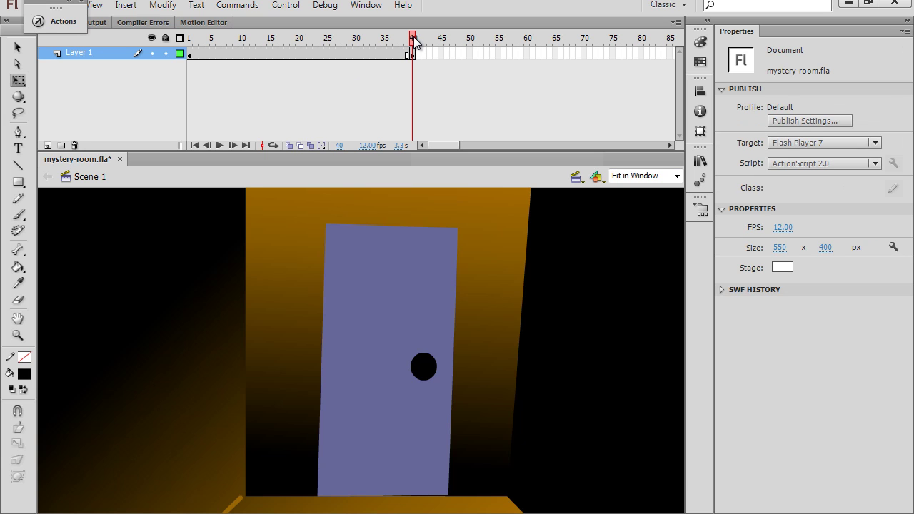
{"action": "left_click_drag", "start_coordinate": [413, 40], "coordinate": [188, 39]}
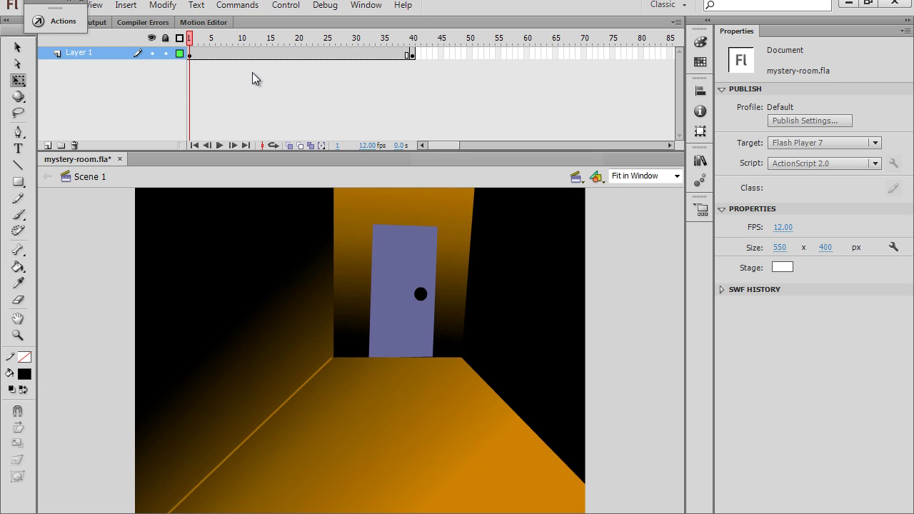
- Make frames 1–40 a classic tween, scrub to frame 4, and run a test movie
{"action": "right_click", "coordinate": [241, 55]}
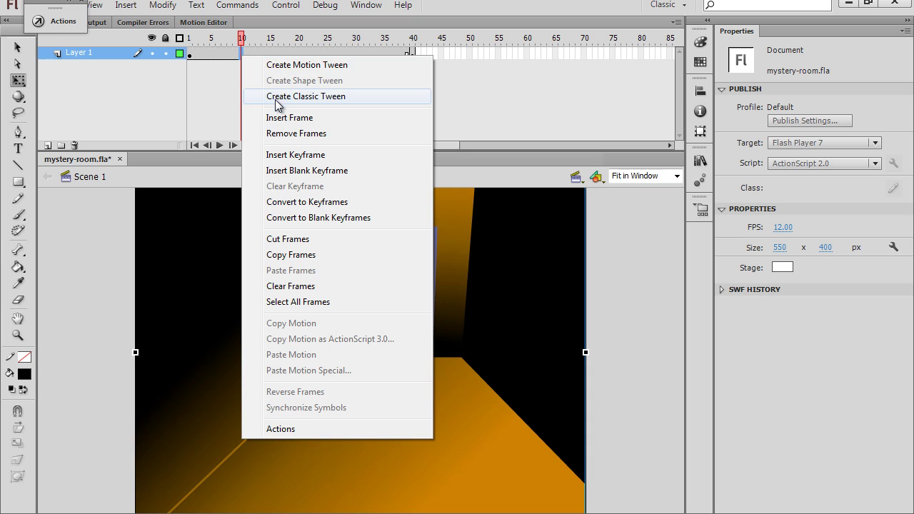
{"action": "left_click", "coordinate": [309, 97]}
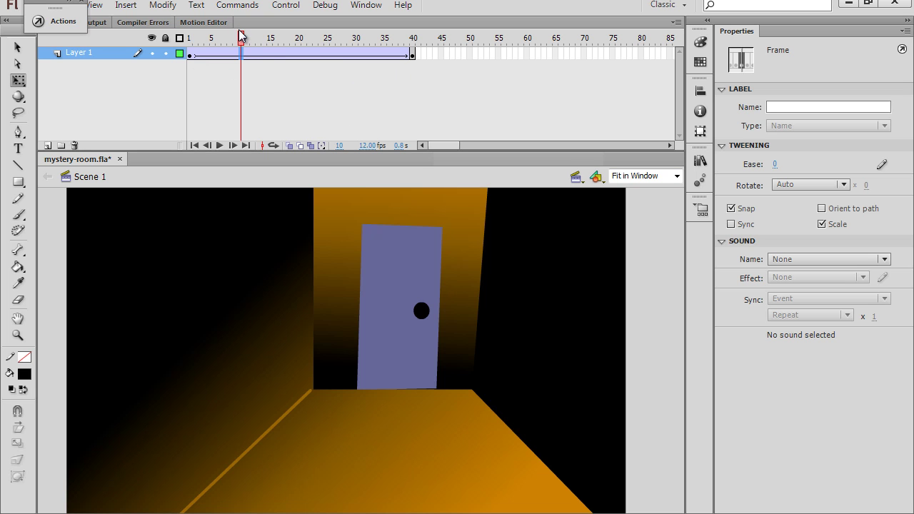
{"action": "left_click_drag", "start_coordinate": [242, 38], "coordinate": [204, 39]}
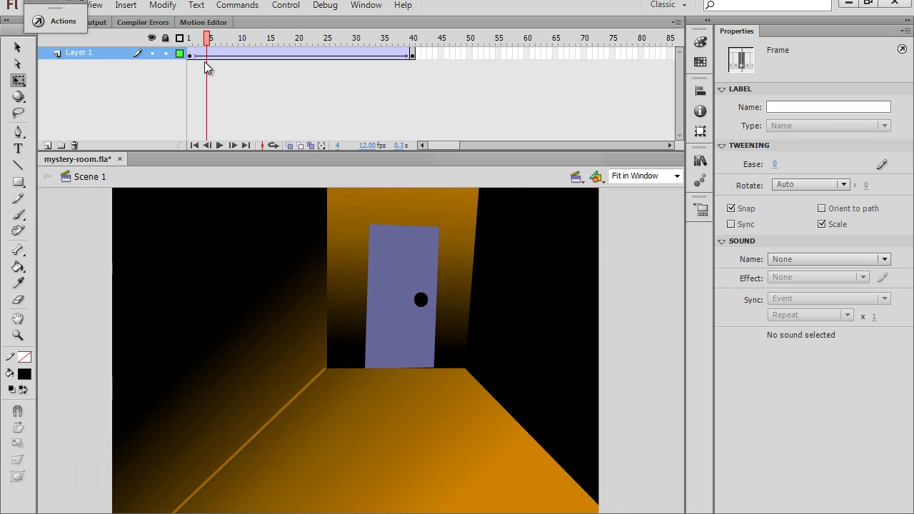
{"action": "left_click", "coordinate": [204, 62]}
{"action": "key", "text": "ctrl+Return"}
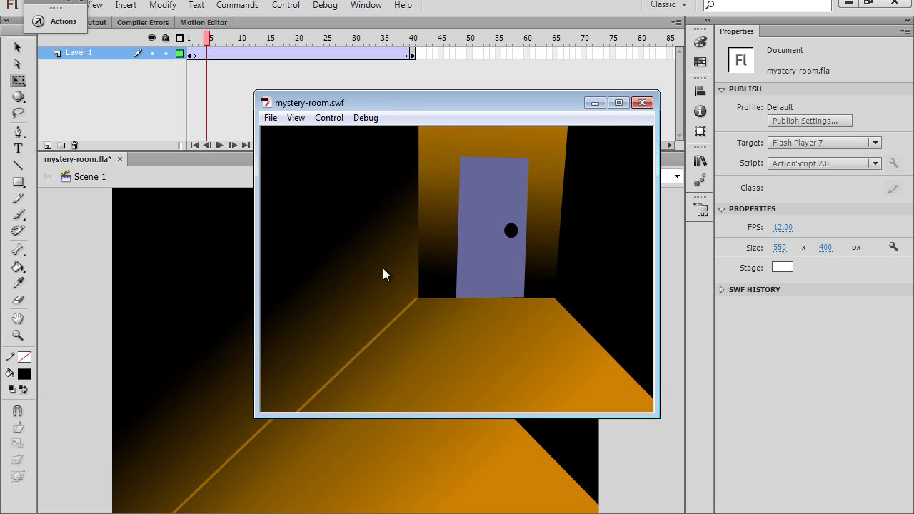
- Set the document frame rate to 24 fps and retest the door zoom
{"action": "left_click", "coordinate": [642, 102]}
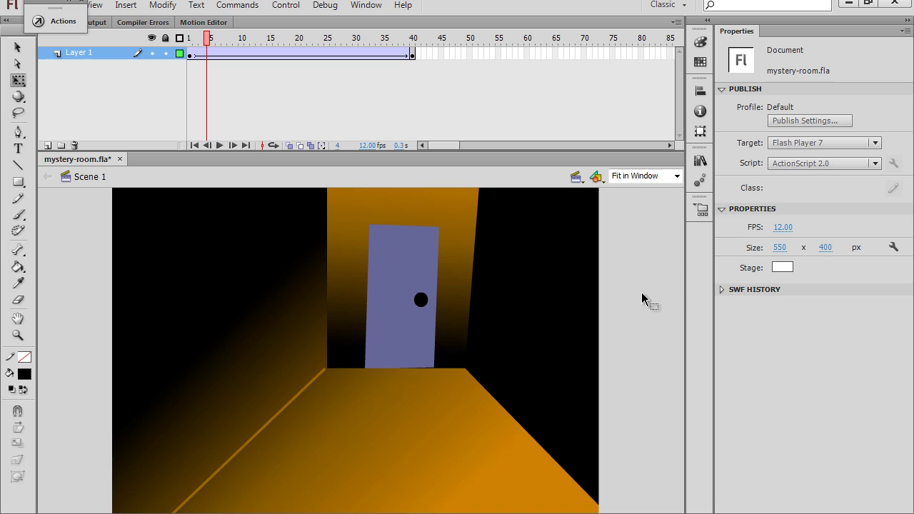
{"action": "left_click", "coordinate": [778, 228]}
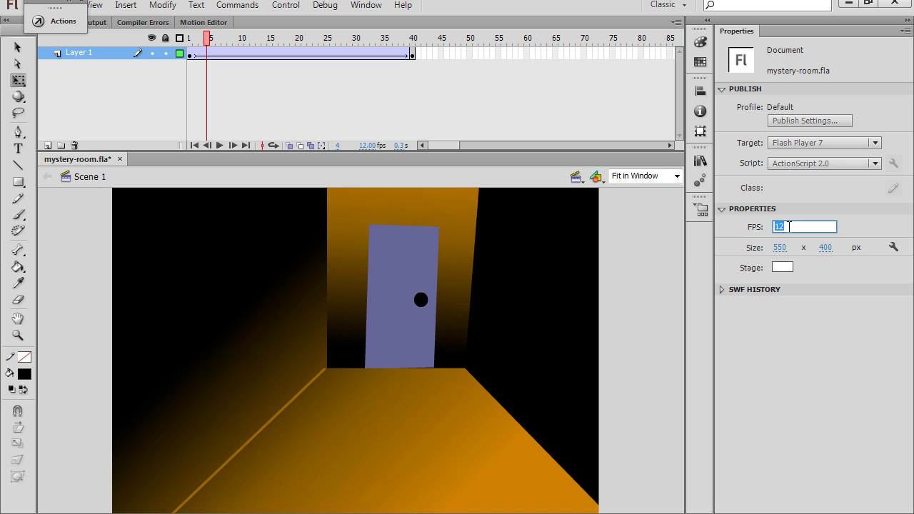
{"action": "type", "text": "24"}
{"action": "key", "text": "Return"}
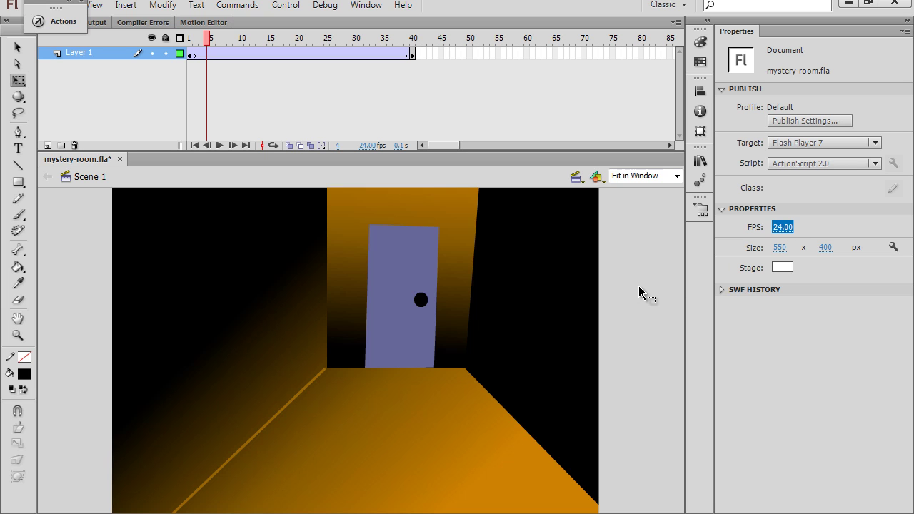
{"action": "key", "text": "ctrl+Return"}
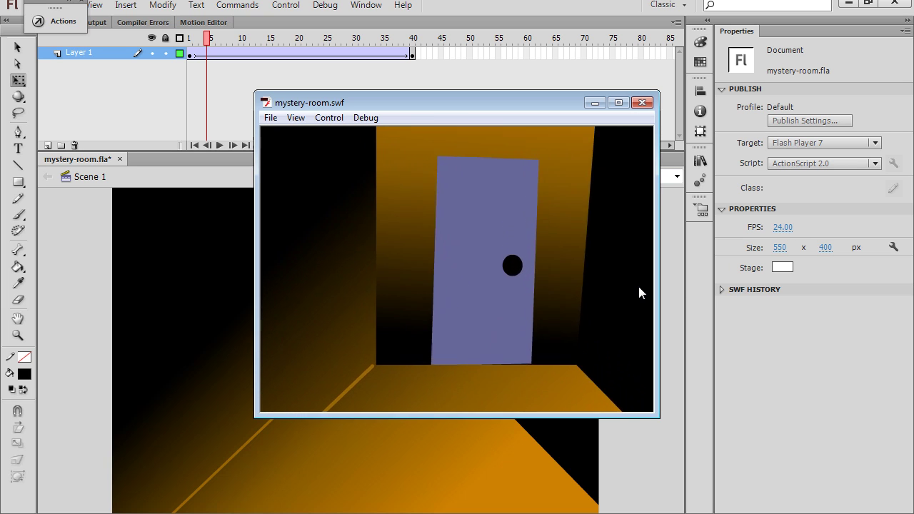
{"action": "left_click", "coordinate": [642, 104]}
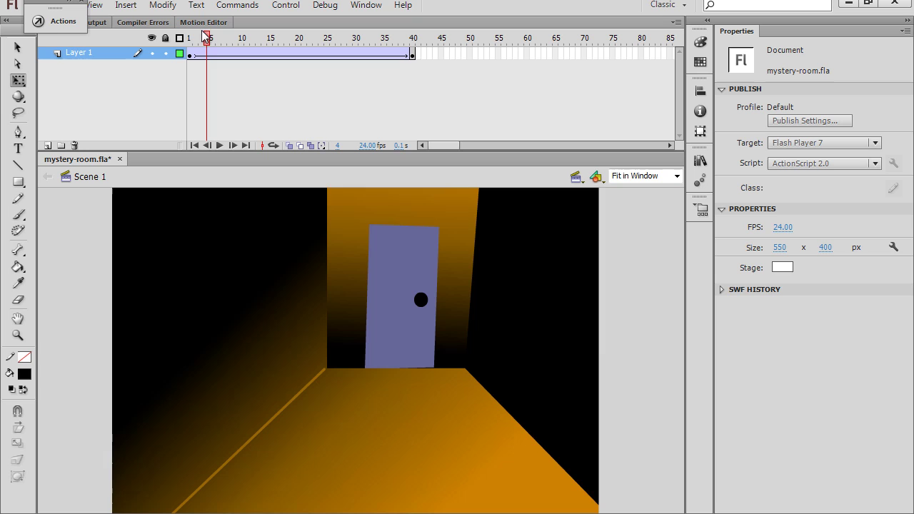
- Add a layer named 'actions' and enter stop(); in its frame-1 script
{"action": "left_click_drag", "start_coordinate": [205, 38], "coordinate": [190, 39]}
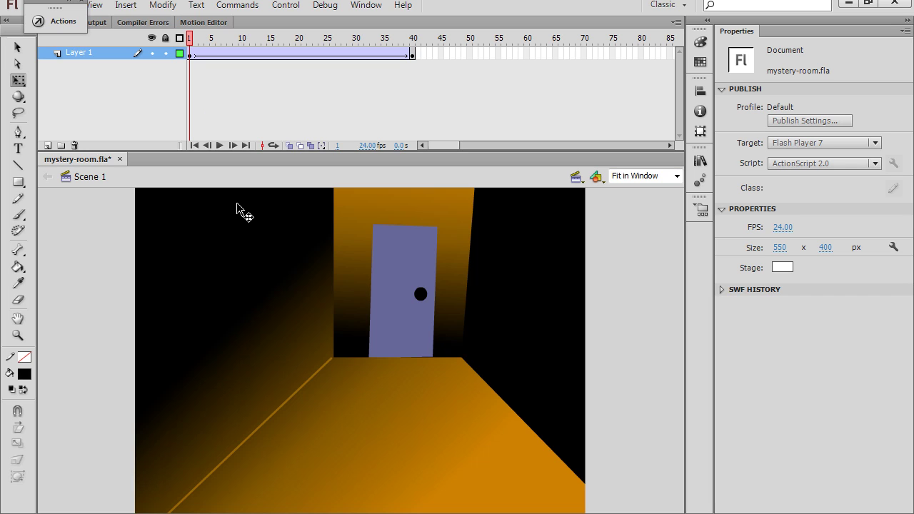
{"action": "left_click", "coordinate": [47, 145]}
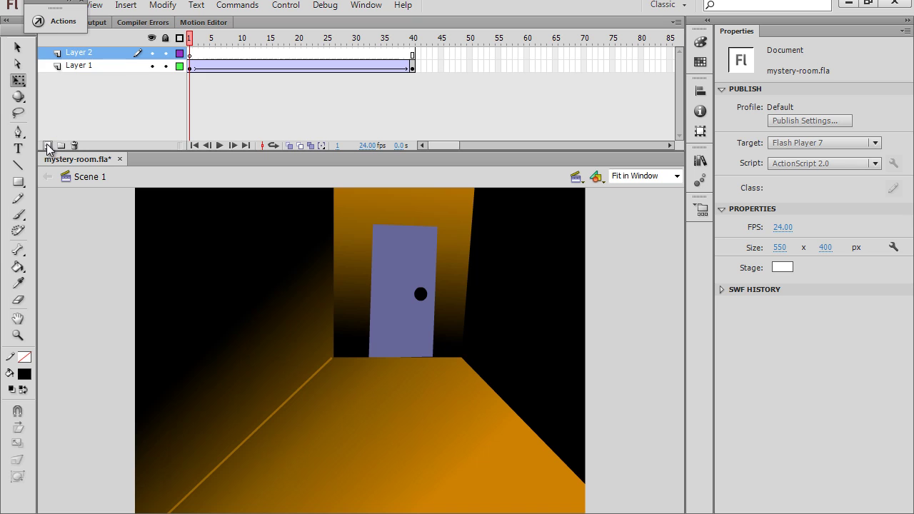
{"action": "double_click", "coordinate": [80, 54]}
{"action": "type", "text": "ac"}
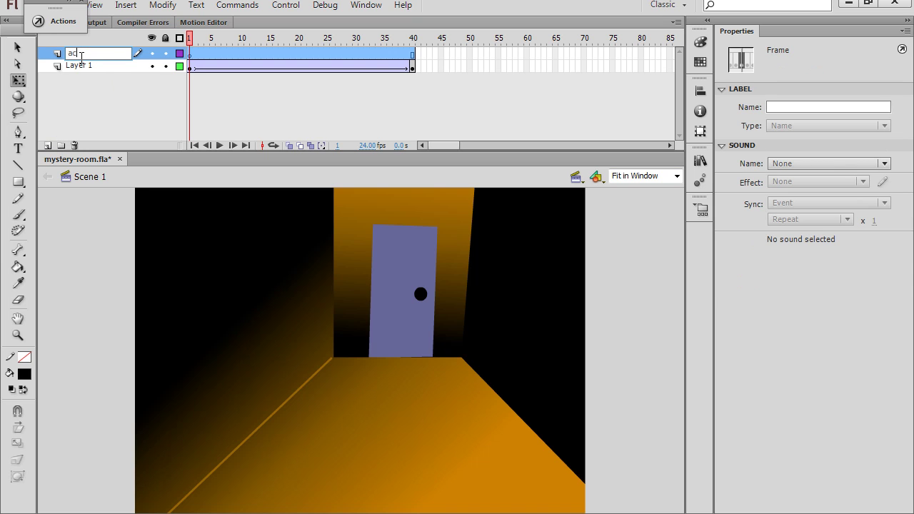
{"action": "type", "text": "tions"}
{"action": "key", "text": "Return"}
{"action": "left_click", "coordinate": [65, 26]}
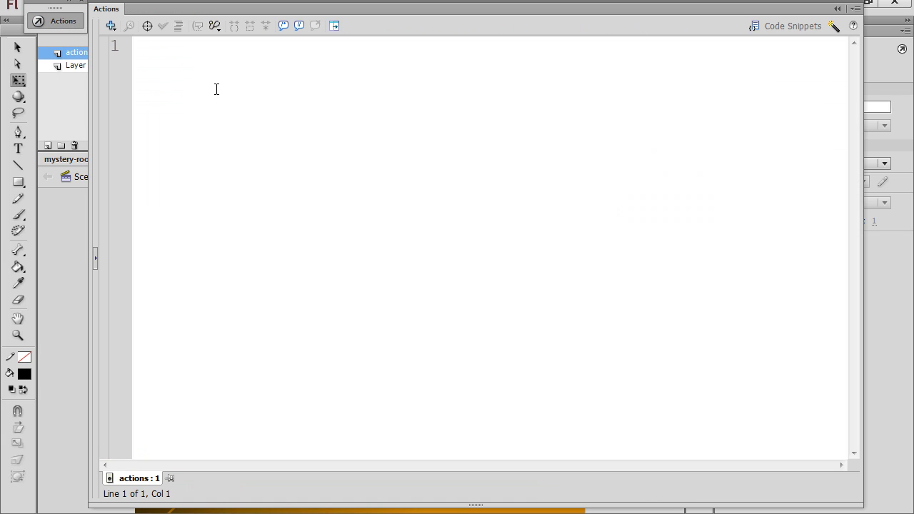
{"action": "type", "text": "stop"}
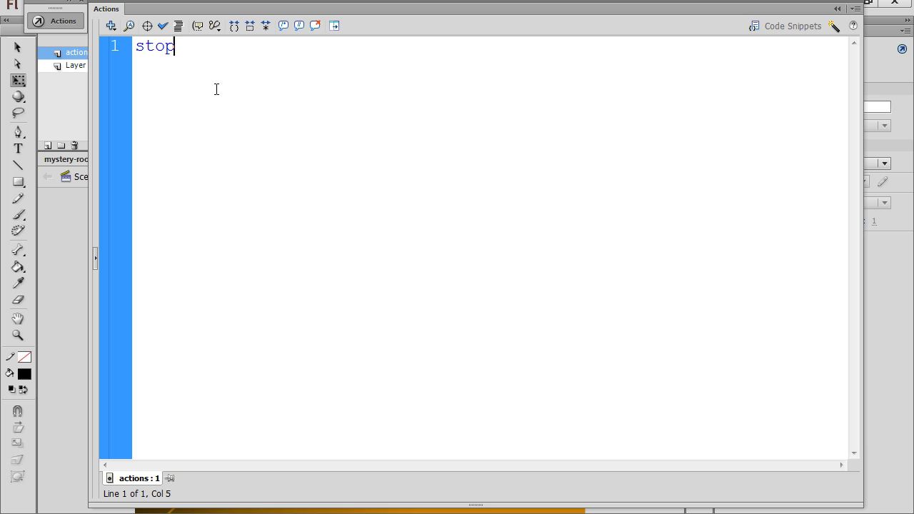
{"action": "type", "text": "();"}
{"action": "left_click", "coordinate": [43, 21]}
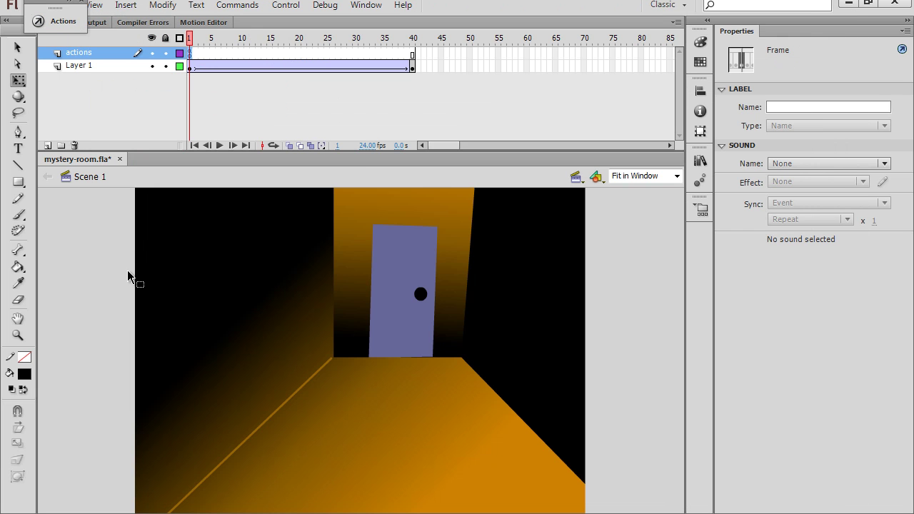
{"action": "key", "text": "ctrl+Return"}
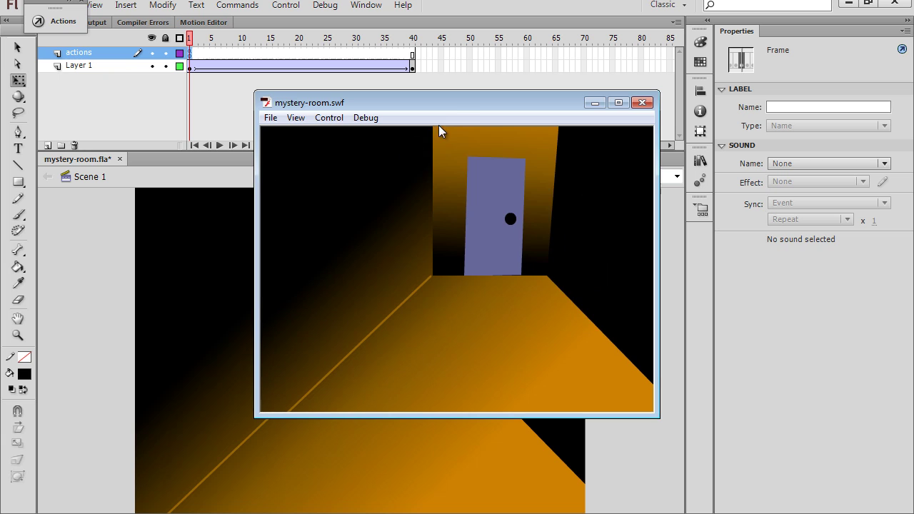
{"action": "left_click_drag", "start_coordinate": [461, 102], "coordinate": [395, 102]}
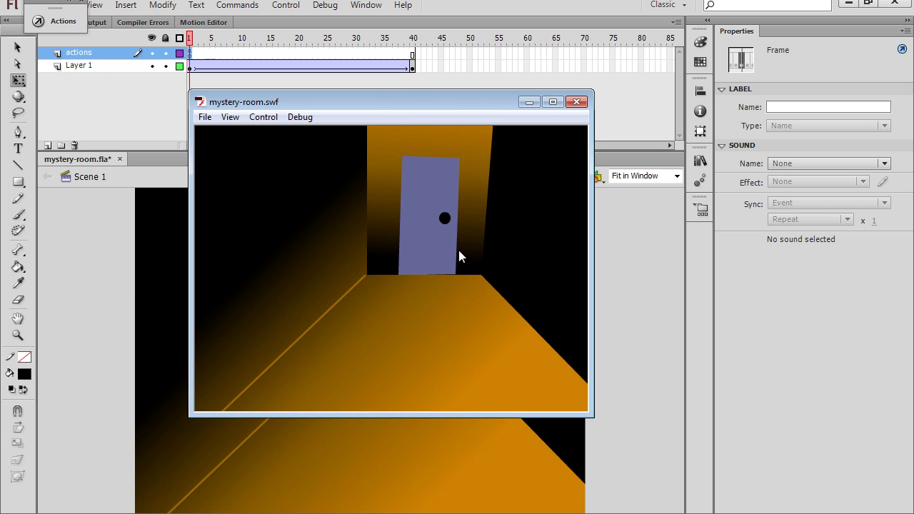
{"action": "left_click", "coordinate": [578, 102]}
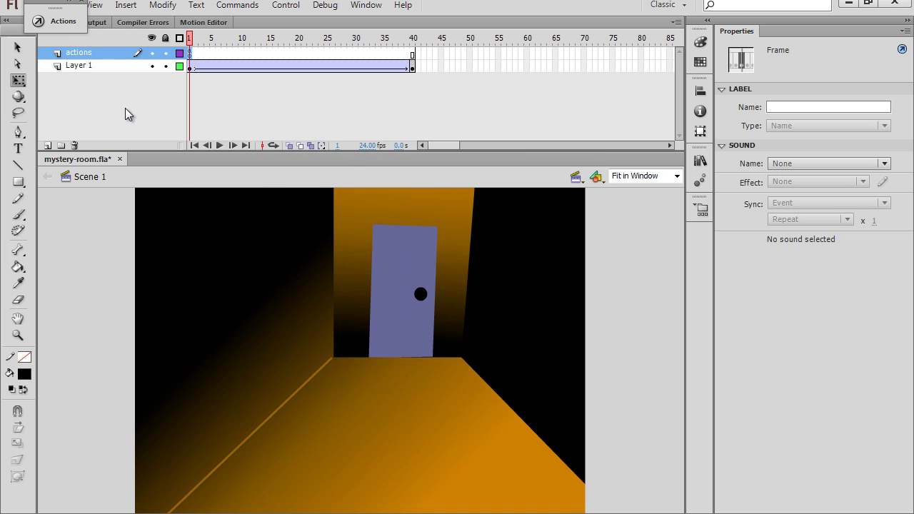
- Add a new layer above Layer 1 named 'button'
{"action": "left_click", "coordinate": [94, 66]}
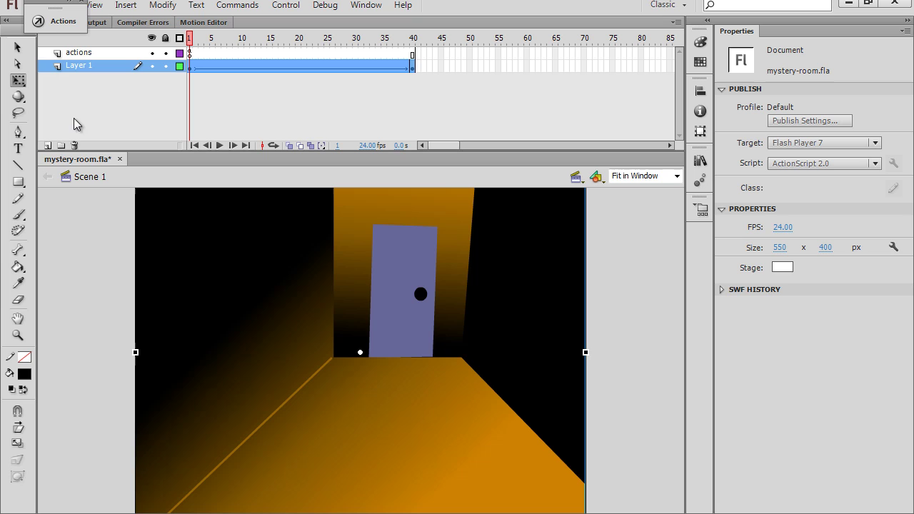
{"action": "left_click", "coordinate": [47, 146]}
{"action": "double_click", "coordinate": [74, 66]}
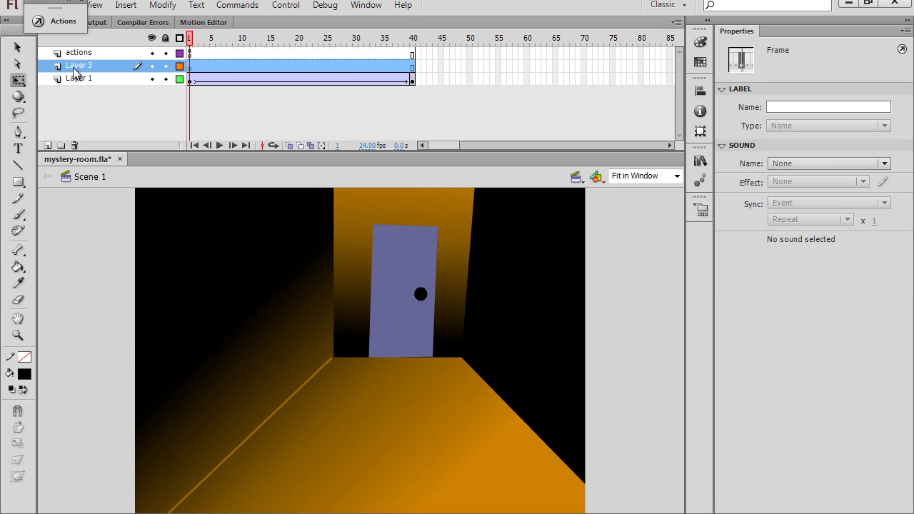
{"action": "type", "text": "b"}
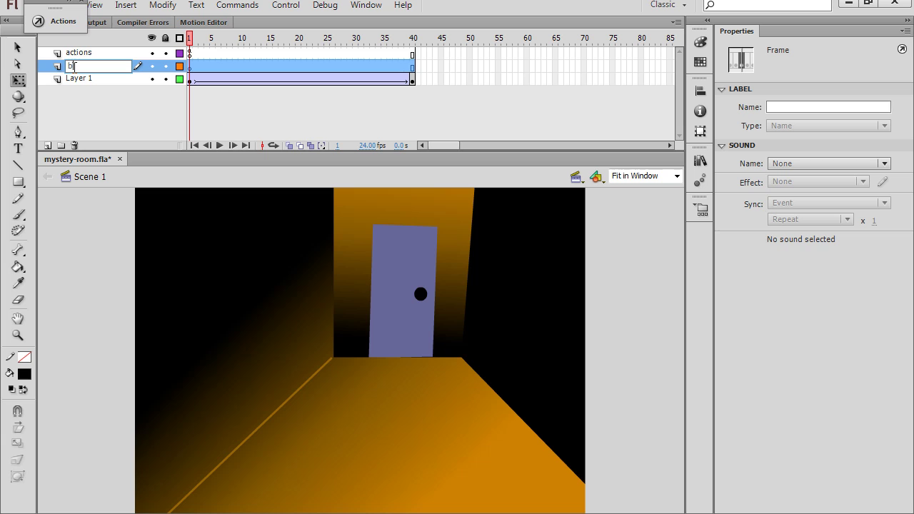
{"action": "type", "text": "utton"}
{"action": "left_click", "coordinate": [62, 228]}
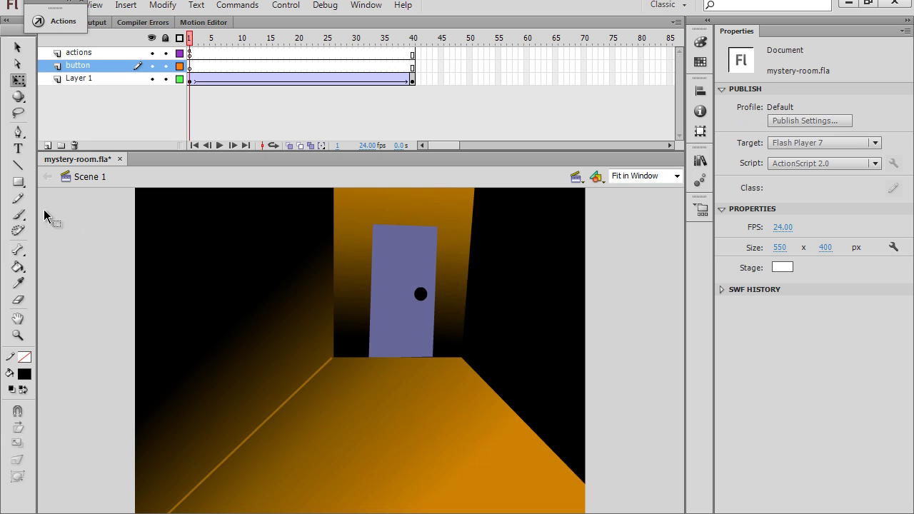
- Draw a red-filled rectangle covering the door
{"action": "left_click", "coordinate": [18, 184]}
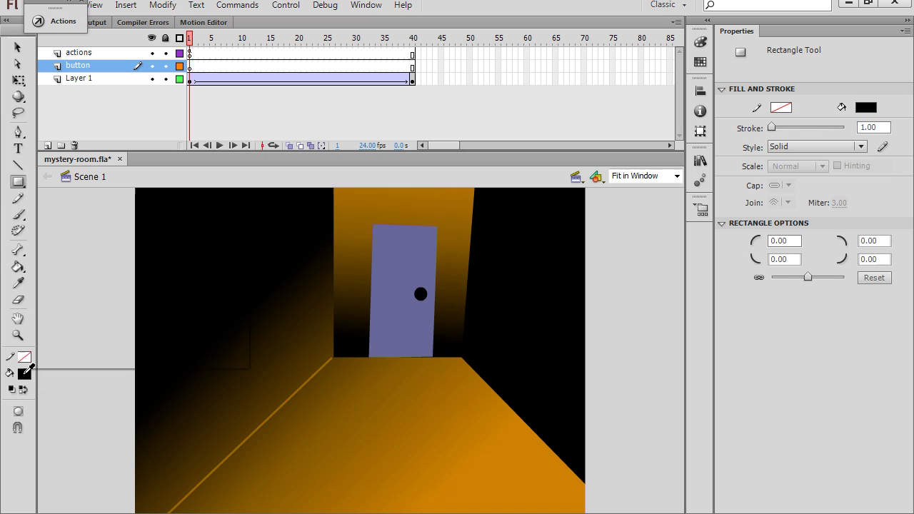
{"action": "left_click", "coordinate": [30, 368]}
{"action": "left_click", "coordinate": [26, 288]}
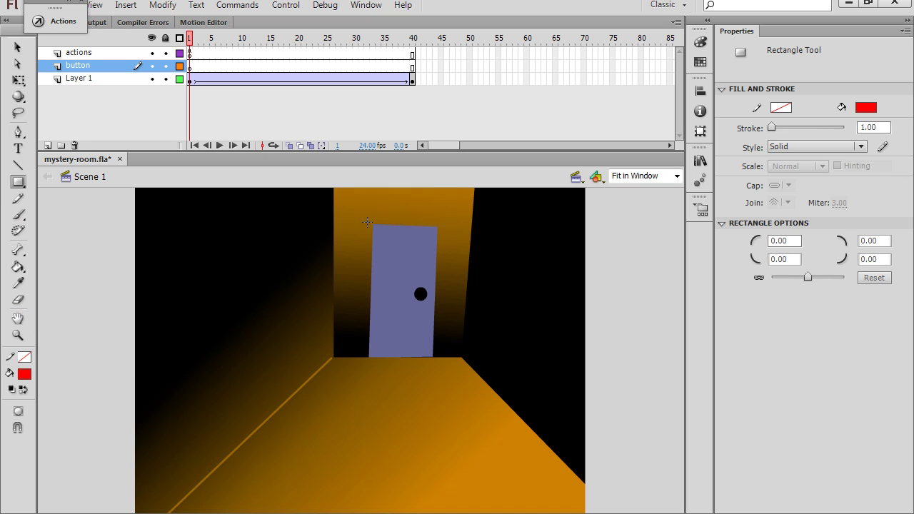
{"action": "left_click_drag", "start_coordinate": [371, 222], "coordinate": [435, 358]}
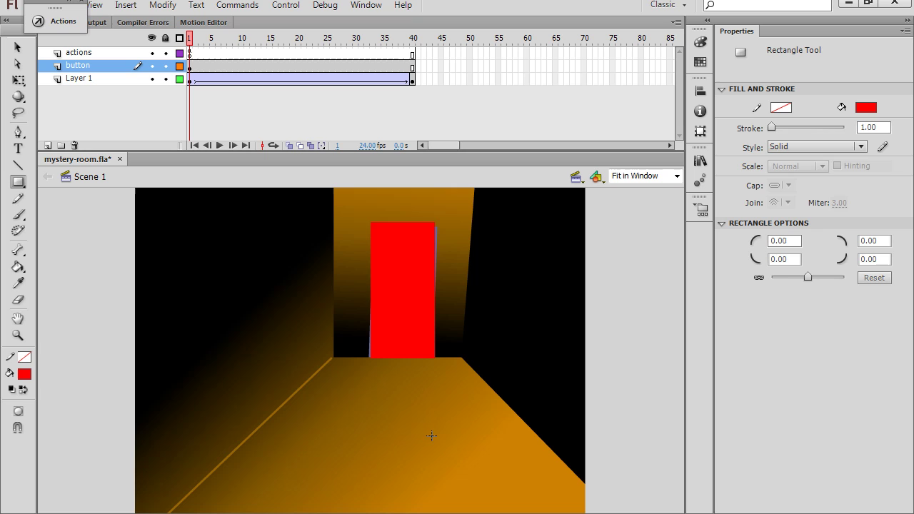
{"action": "left_click", "coordinate": [18, 48]}
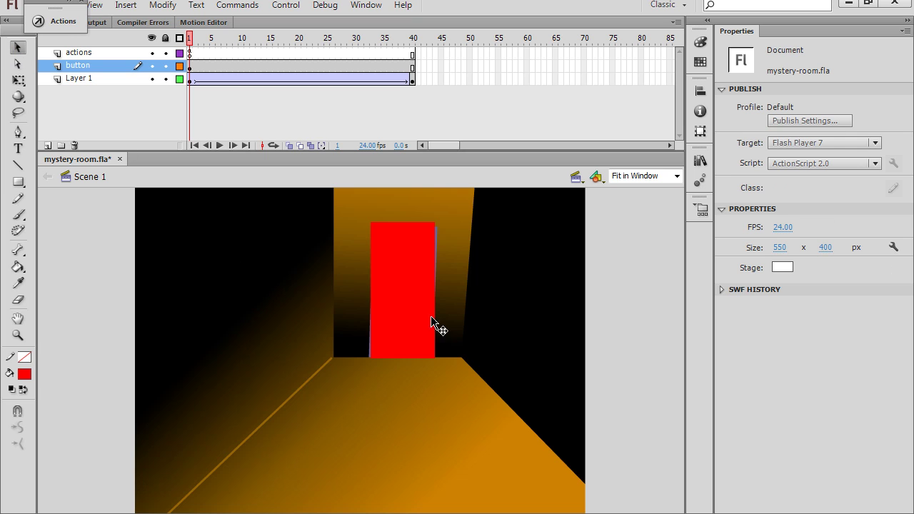
- Convert the red door rectangle into a Button-type symbol named btn1
{"action": "left_click", "coordinate": [406, 323]}
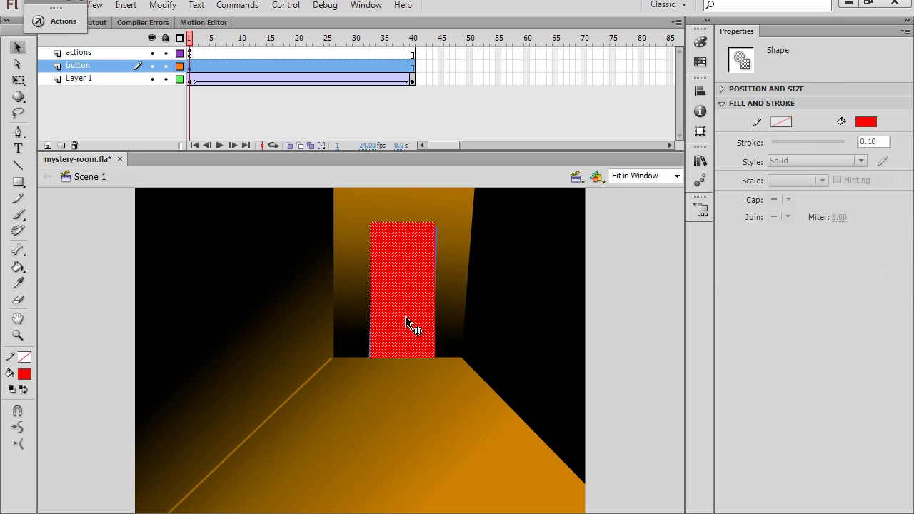
{"action": "left_click", "coordinate": [164, 5]}
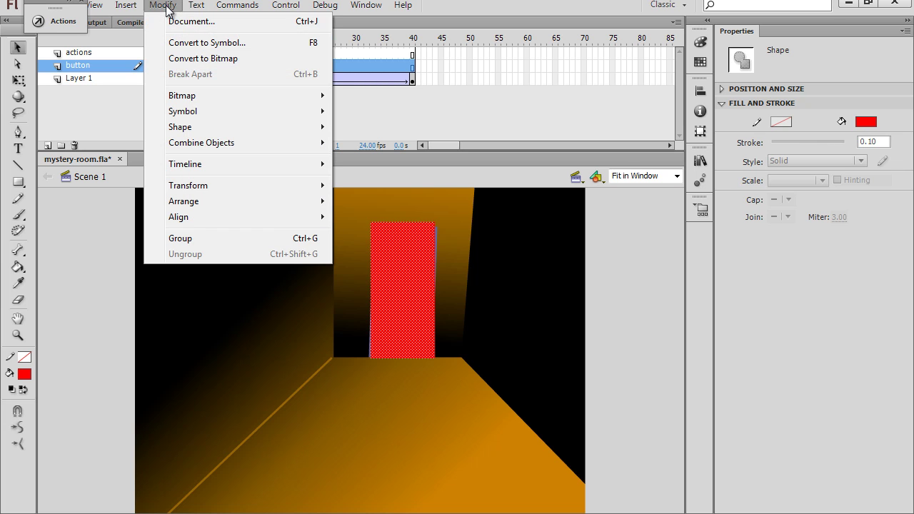
{"action": "left_click", "coordinate": [186, 45]}
{"action": "left_click", "coordinate": [635, 64]}
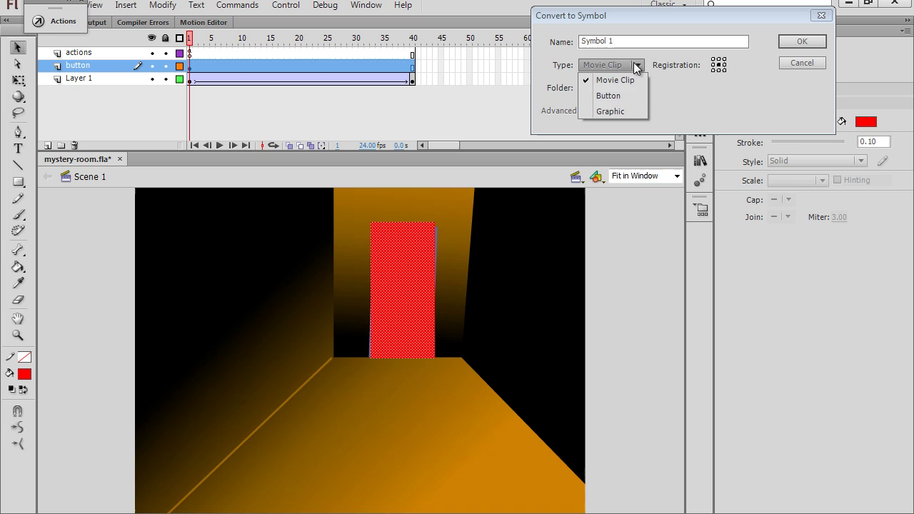
{"action": "left_click", "coordinate": [622, 95]}
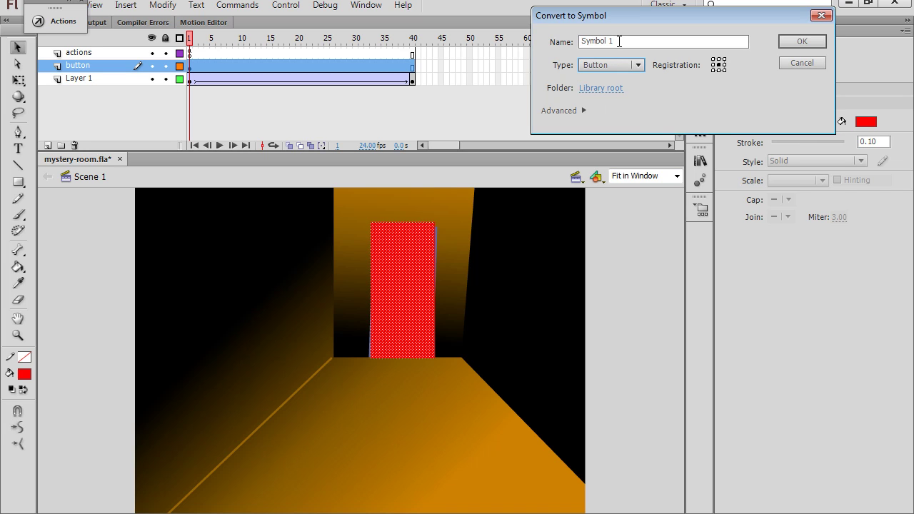
{"action": "left_click_drag", "start_coordinate": [619, 41], "coordinate": [548, 43]}
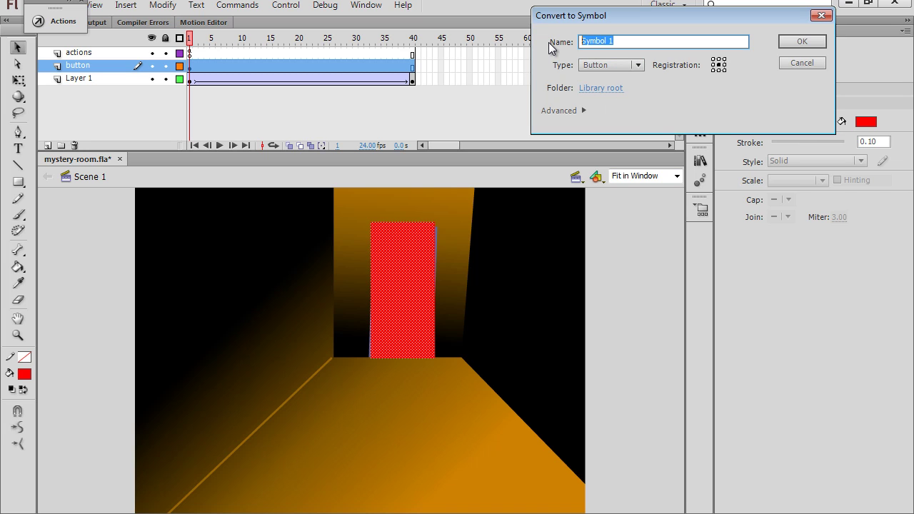
{"action": "type", "text": "btn1"}
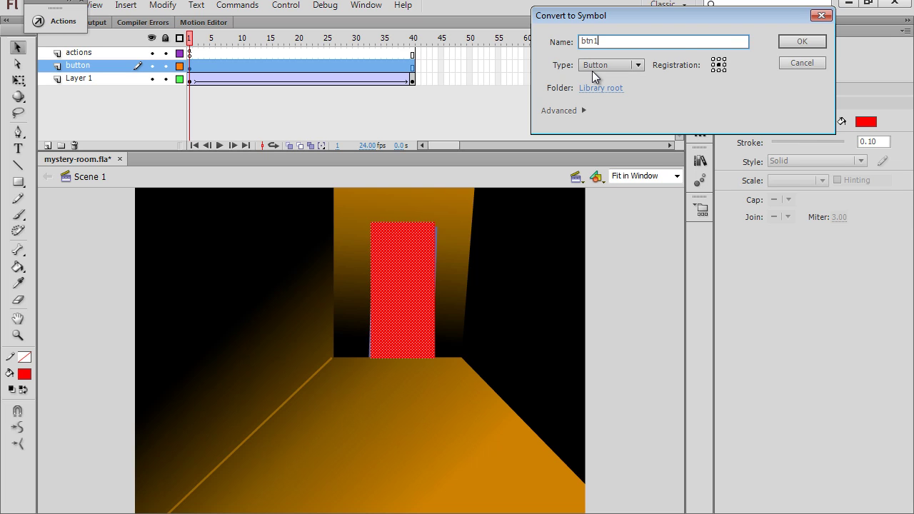
{"action": "key", "text": "Return"}
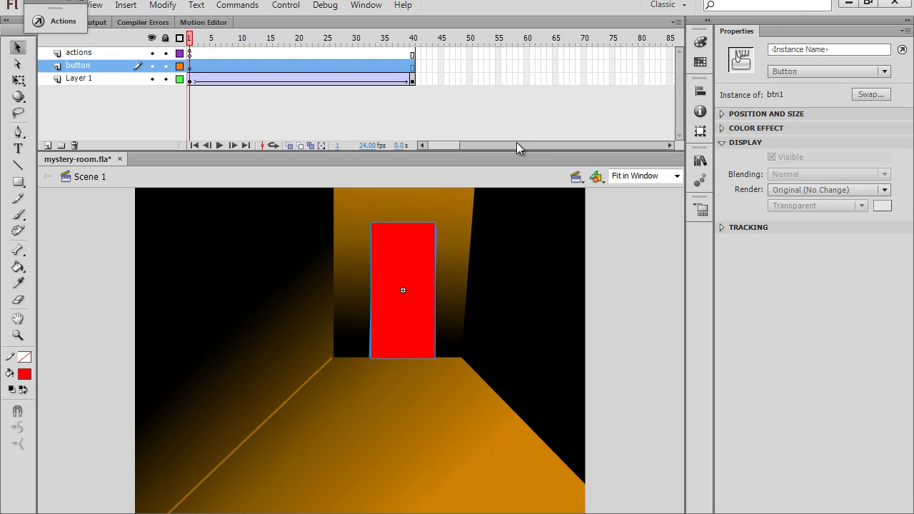
- Inside btn1, set the rectangle's fill alpha to 0% and return to Scene 1
{"action": "left_click", "coordinate": [60, 309]}
{"action": "left_click", "coordinate": [416, 319]}
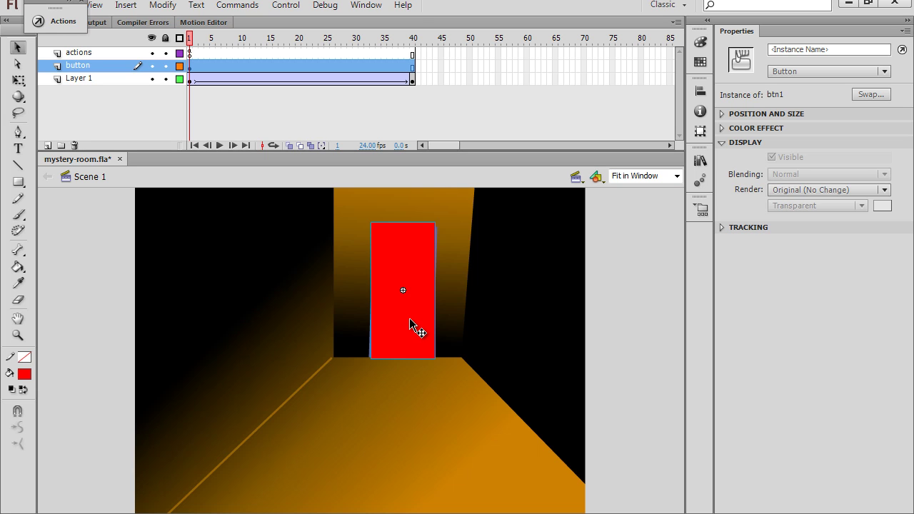
{"action": "double_click", "coordinate": [411, 322]}
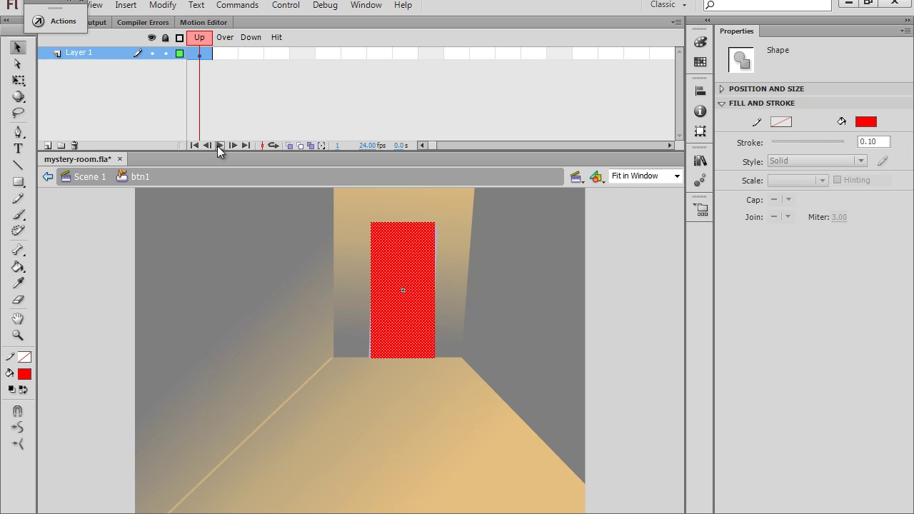
{"action": "left_click", "coordinate": [867, 123]}
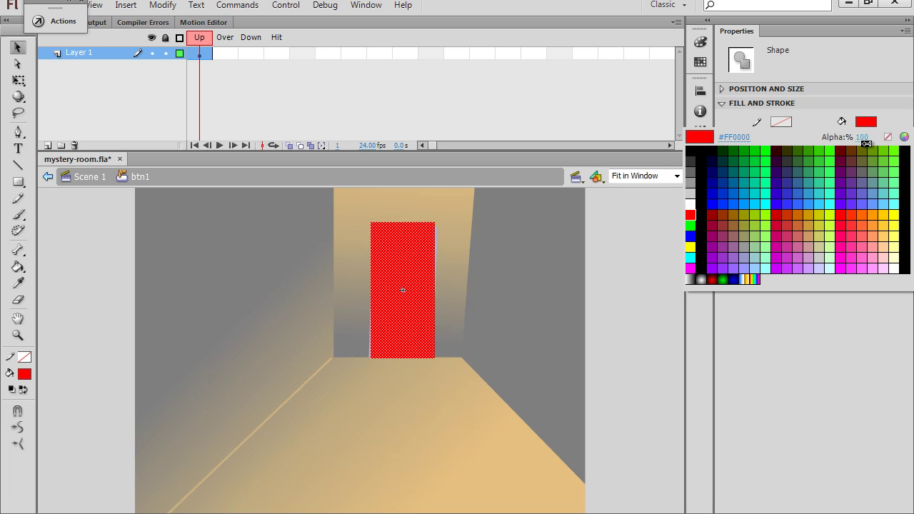
{"action": "left_click_drag", "start_coordinate": [862, 138], "coordinate": [749, 140]}
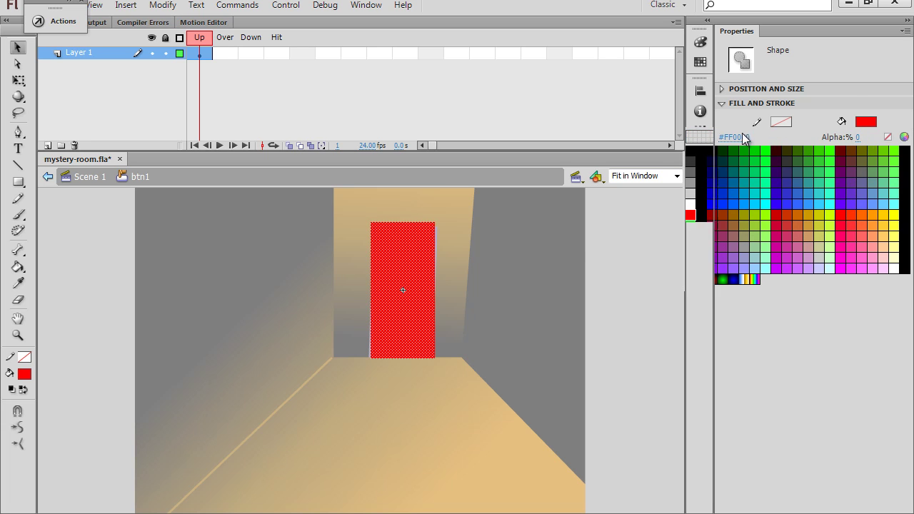
{"action": "left_click", "coordinate": [602, 303]}
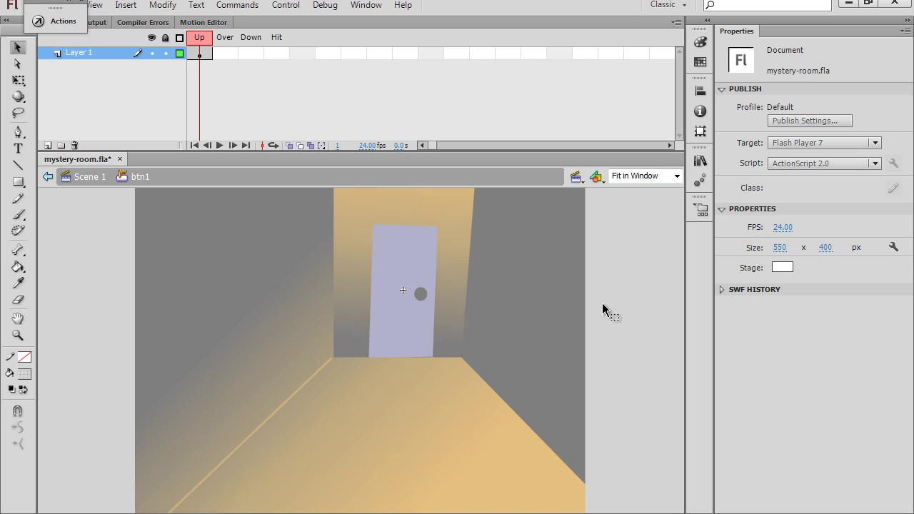
{"action": "left_click", "coordinate": [409, 338]}
{"action": "left_click", "coordinate": [623, 340]}
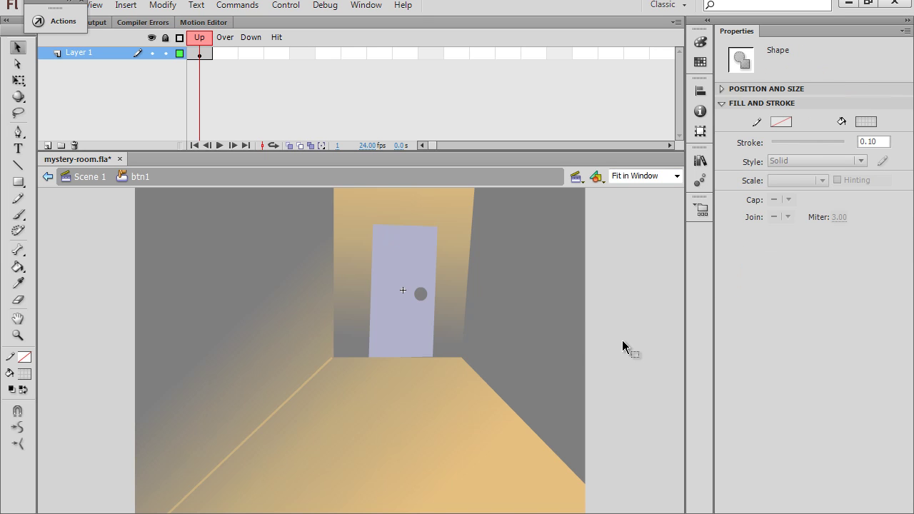
- Go back to Scene 1 and reposition the invisible button back over the door
{"action": "left_click", "coordinate": [85, 173]}
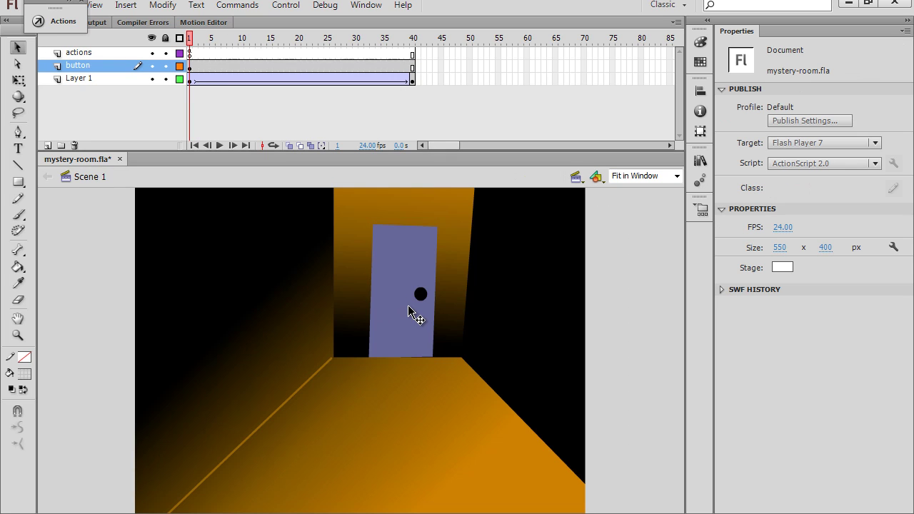
{"action": "left_click", "coordinate": [412, 321]}
{"action": "left_click_drag", "start_coordinate": [405, 316], "coordinate": [365, 338]}
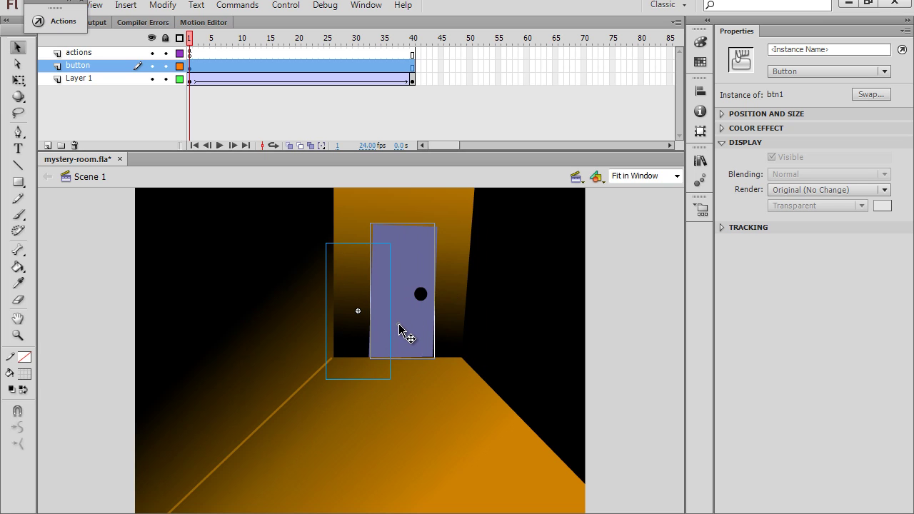
{"action": "left_click_drag", "start_coordinate": [398, 325], "coordinate": [399, 326]}
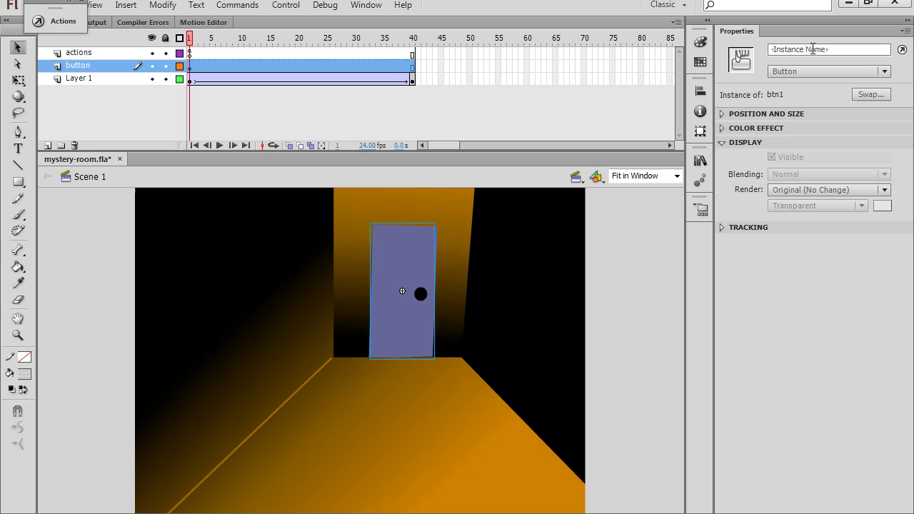
{"action": "left_click", "coordinate": [638, 256]}
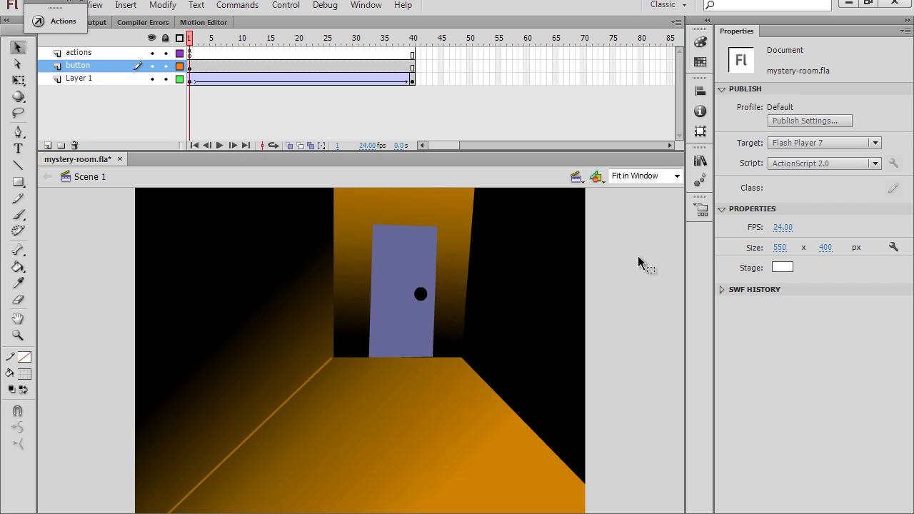
- Give the door button the instance name btn1
{"action": "left_click", "coordinate": [421, 270]}
{"action": "left_click", "coordinate": [776, 50]}
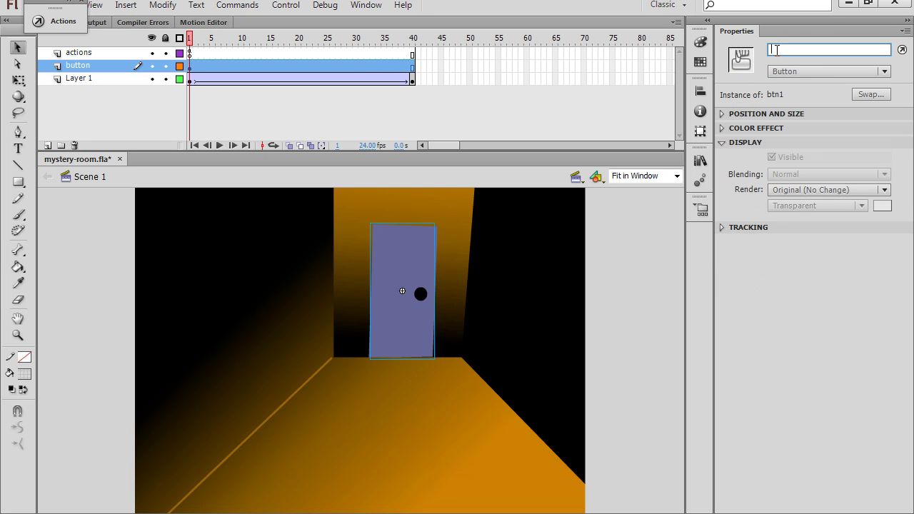
{"action": "type", "text": "btn1"}
{"action": "key", "text": "Return"}
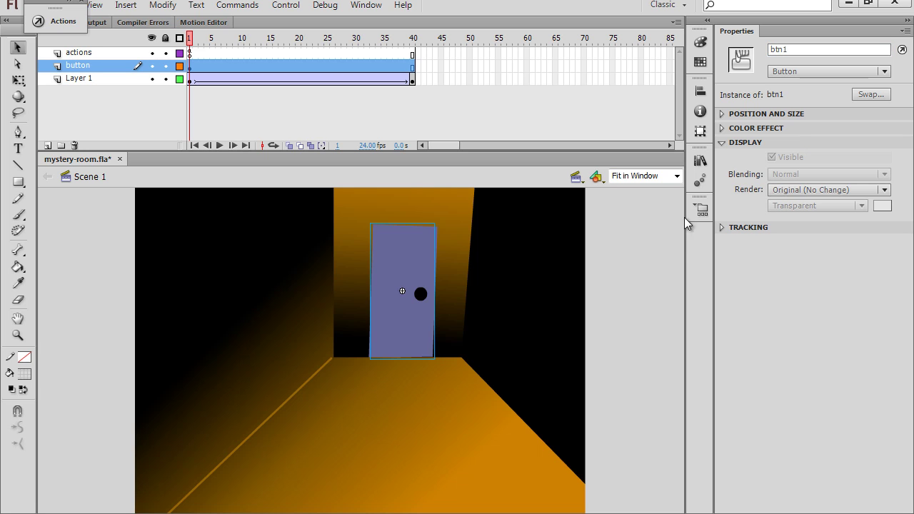
- Reselect the door button, then select frame 1 of the actions layer
{"action": "left_click", "coordinate": [520, 298]}
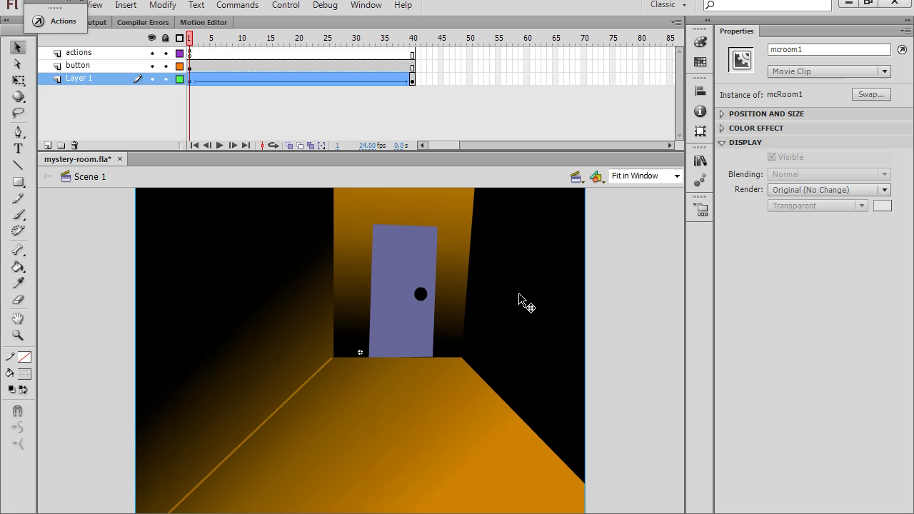
{"action": "left_click", "coordinate": [402, 303]}
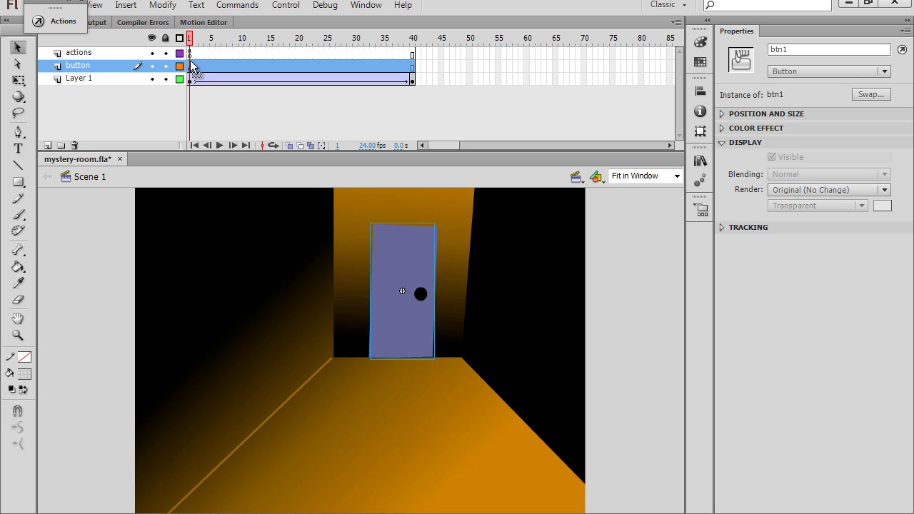
{"action": "left_click", "coordinate": [314, 269]}
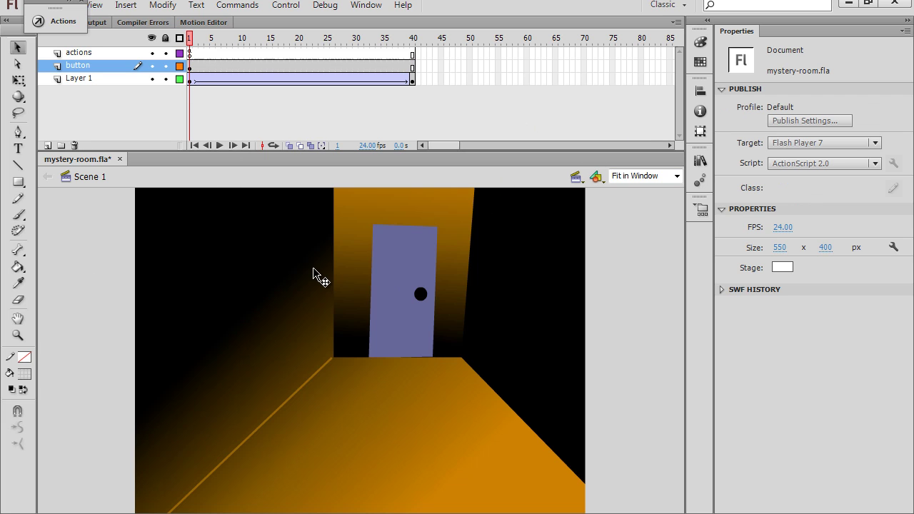
{"action": "left_click", "coordinate": [412, 330]}
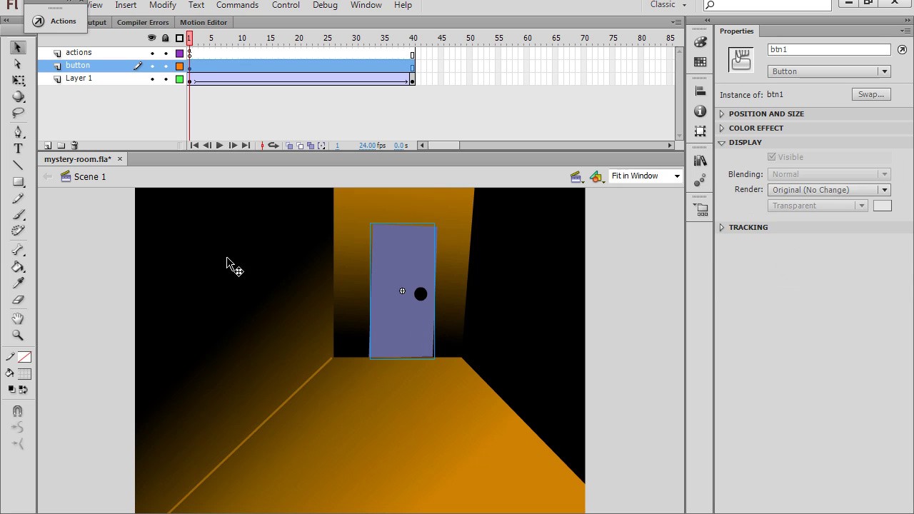
{"action": "left_click", "coordinate": [189, 52]}
- Add btn1.onPress(){ gotoAndPlay(2); } below stop(); in frame 1's script
{"action": "left_click", "coordinate": [62, 21]}
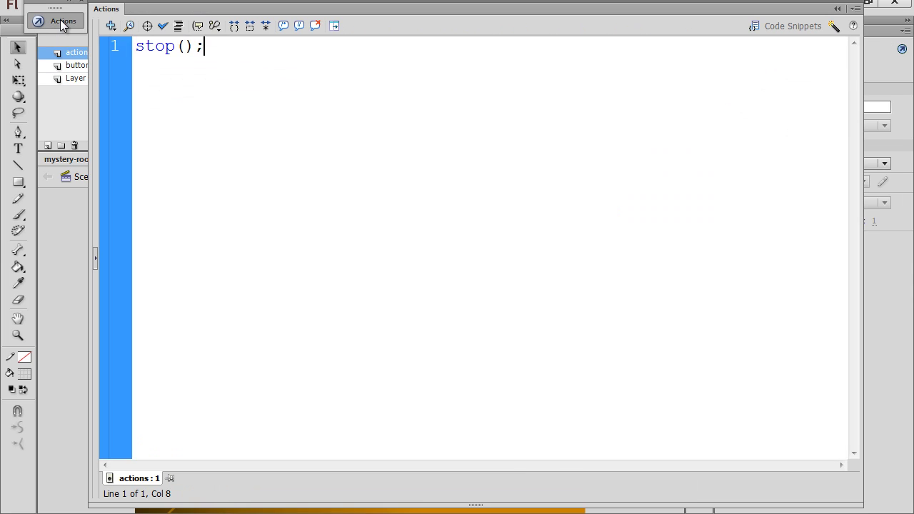
{"action": "key", "text": "Return"}
{"action": "key", "text": "Return"}
{"action": "type", "text": "b"}
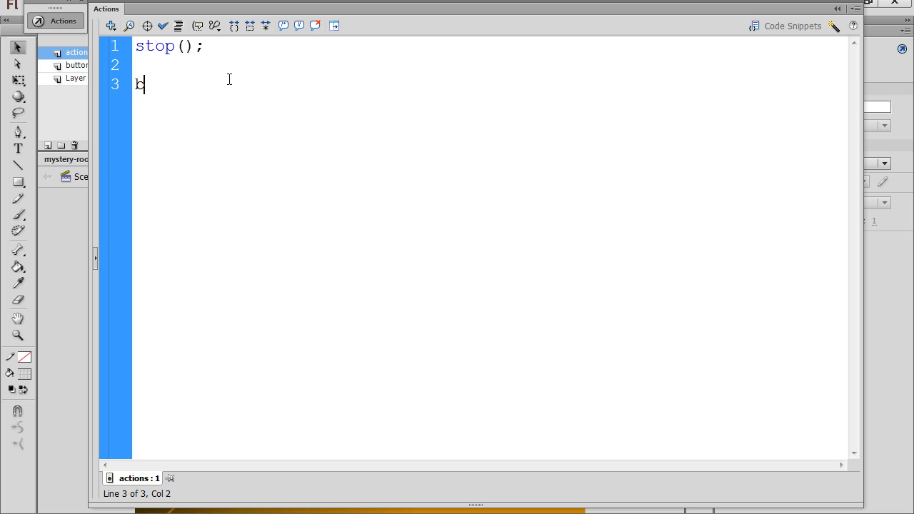
{"action": "type", "text": "tn1.onPress()"}
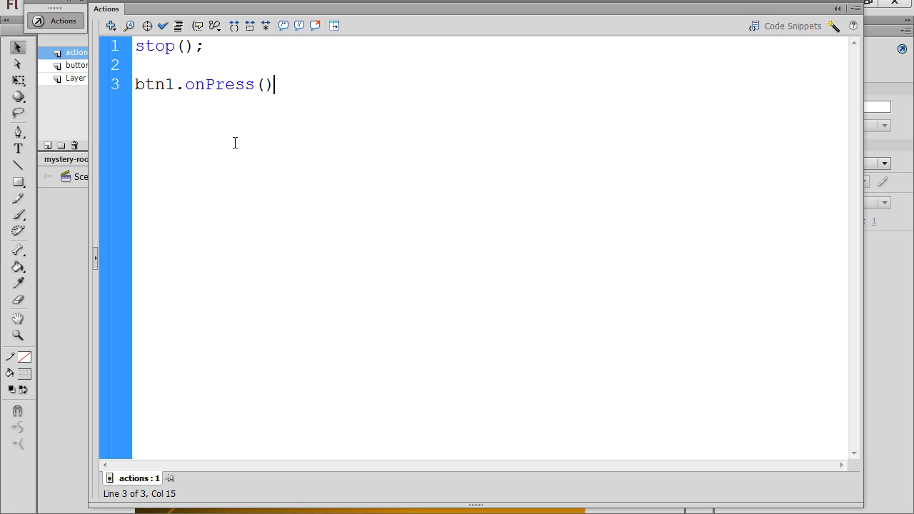
{"action": "type", "text": "{"}
{"action": "key", "text": "Return"}
{"action": "type", "text": "got"}
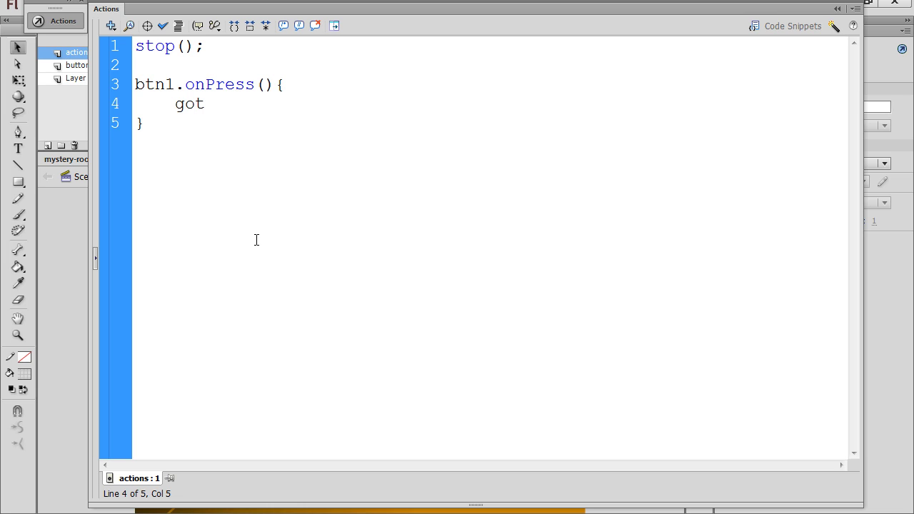
{"action": "type", "text": "oAndPlay"}
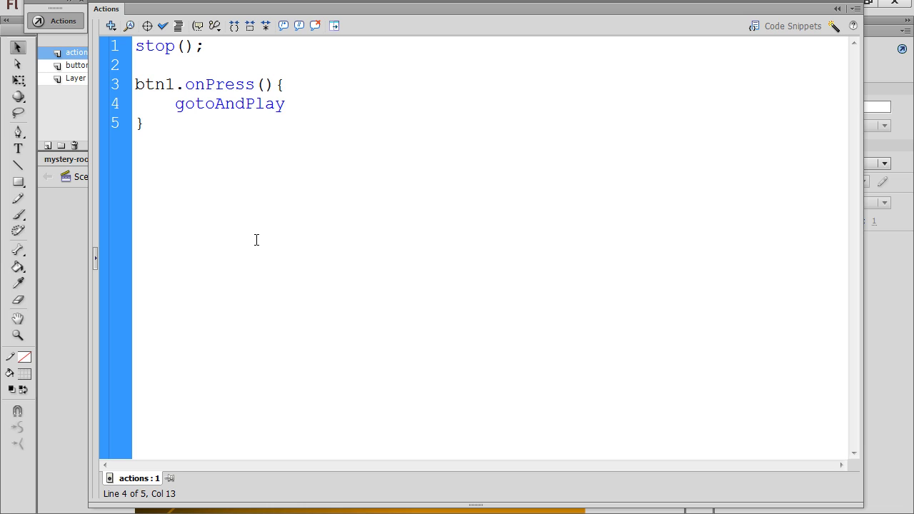
{"action": "type", "text": "(2"}
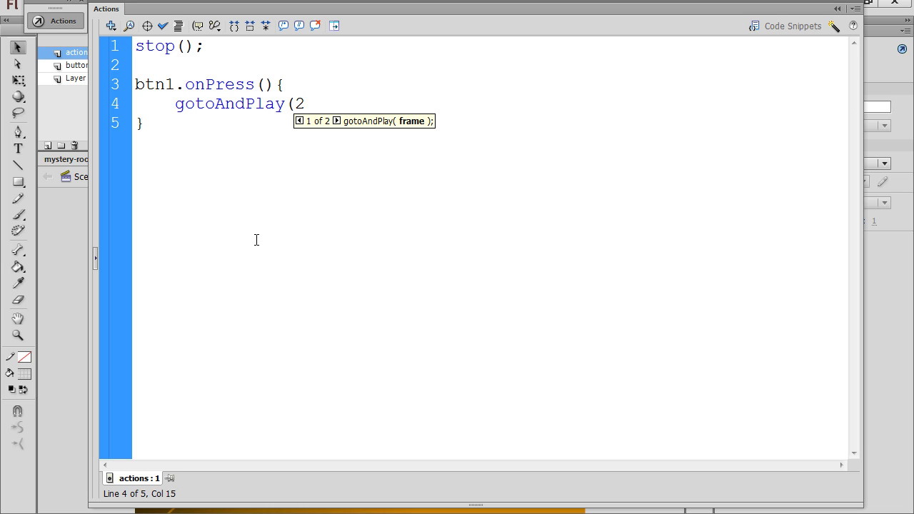
{"action": "type", "text": ");"}
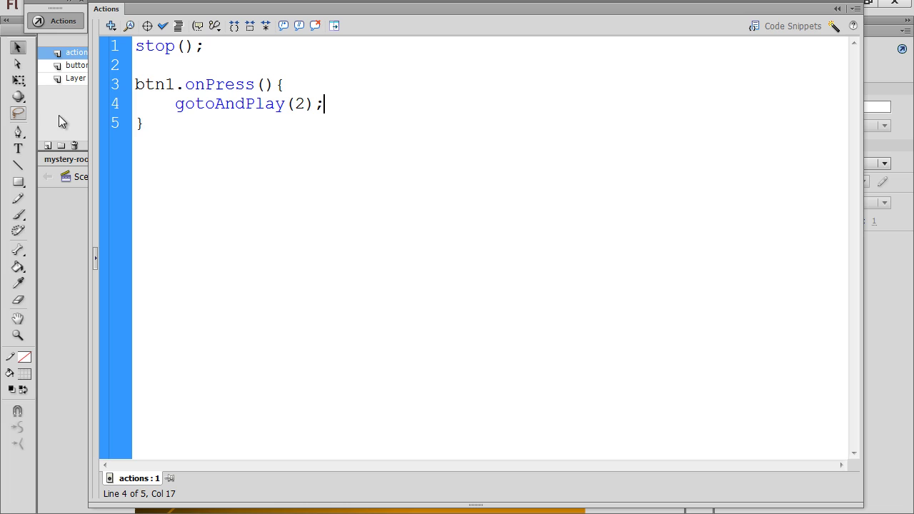
{"action": "left_click", "coordinate": [63, 24]}
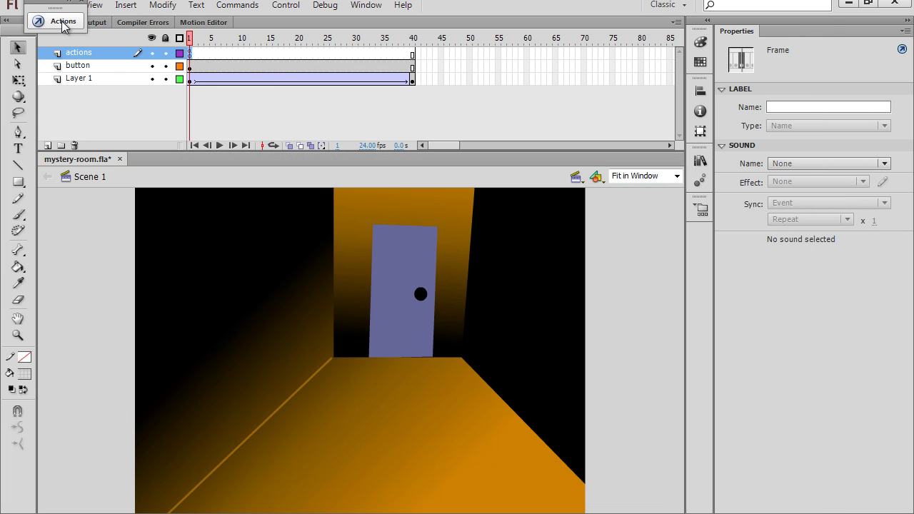
- Test the movie, then insert '= function' after btn1.onPress in frame 1's script
{"action": "key", "text": "ctrl+Return"}
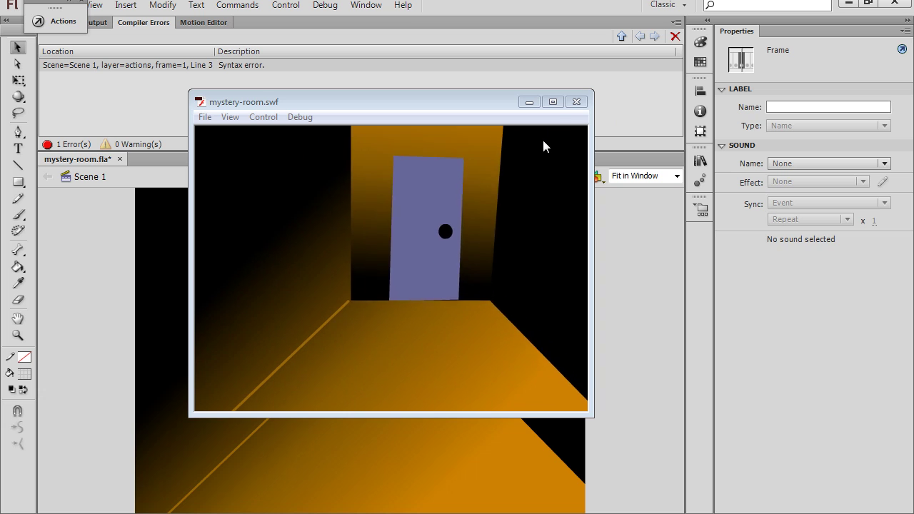
{"action": "left_click", "coordinate": [578, 103]}
{"action": "left_click", "coordinate": [63, 21]}
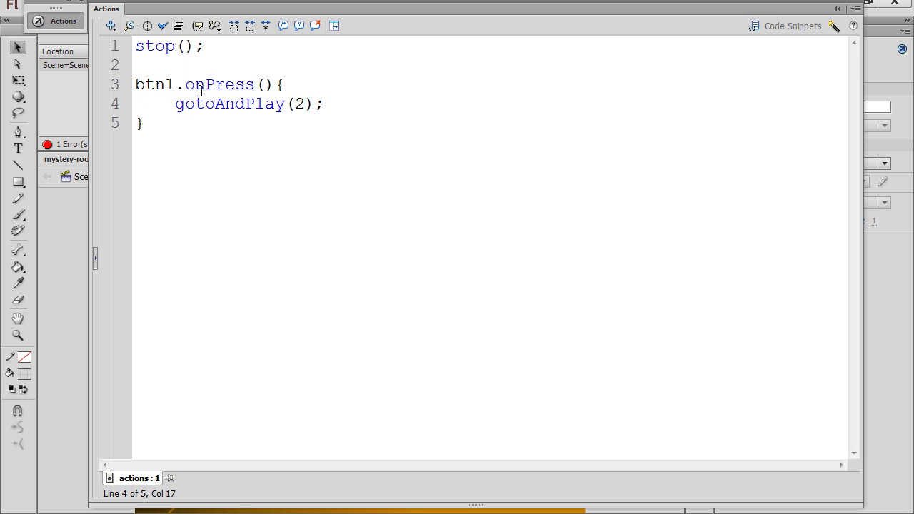
{"action": "left_click", "coordinate": [255, 85]}
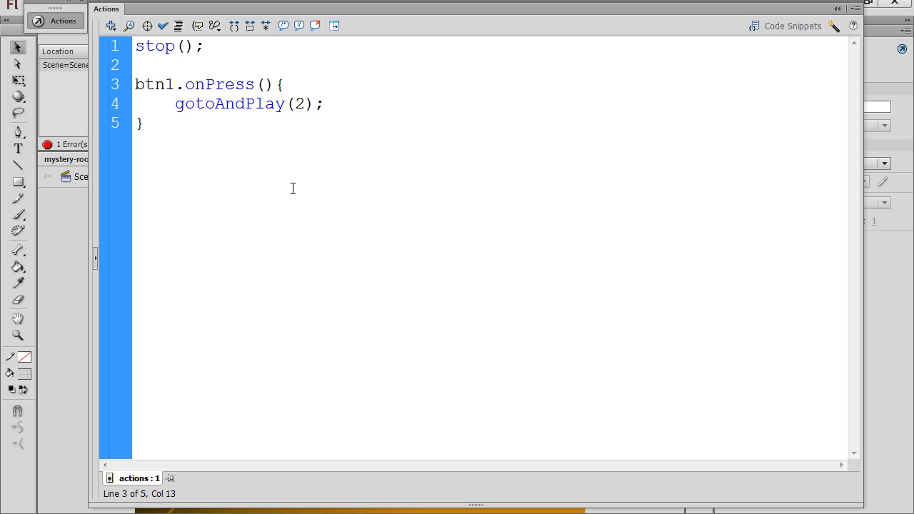
{"action": "type", "text": "= function"}
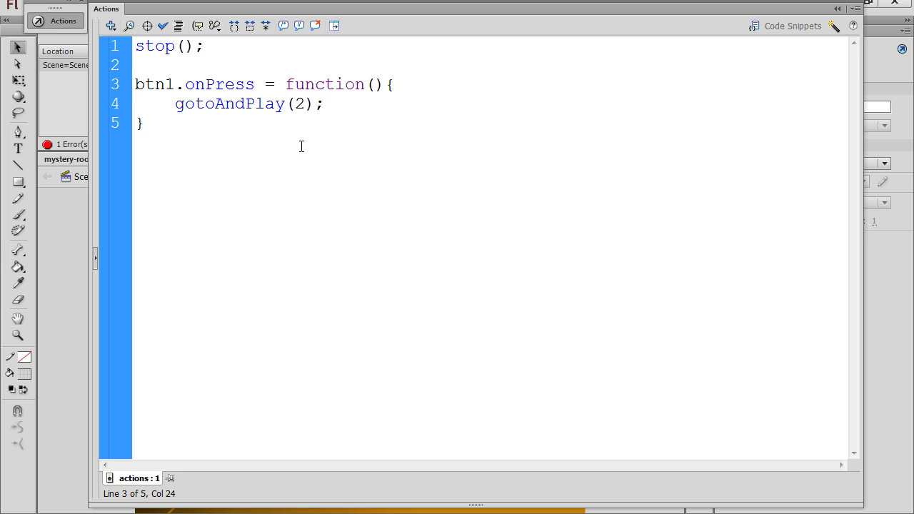
- Retest the movie with the corrected handler and confirm 0 compiler errors
{"action": "left_click_drag", "start_coordinate": [172, 113], "coordinate": [327, 106]}
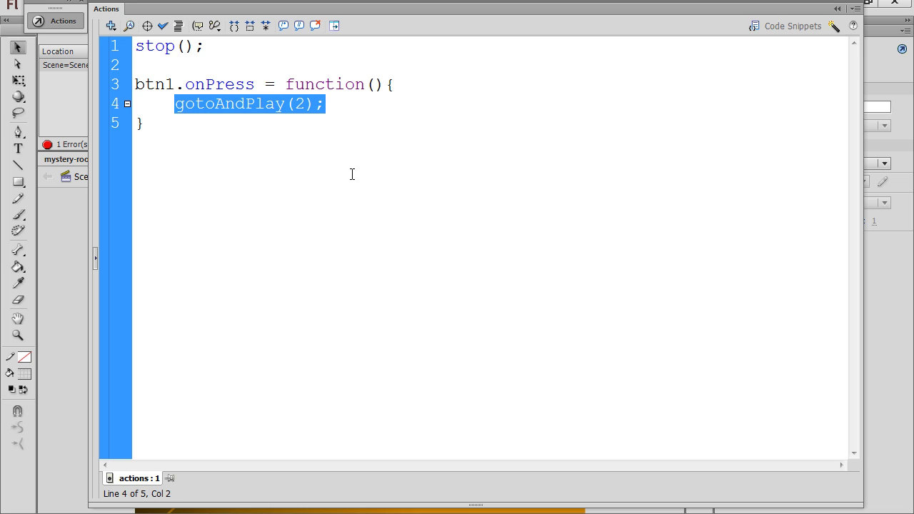
{"action": "left_click", "coordinate": [352, 175]}
{"action": "key", "text": "ctrl+Return"}
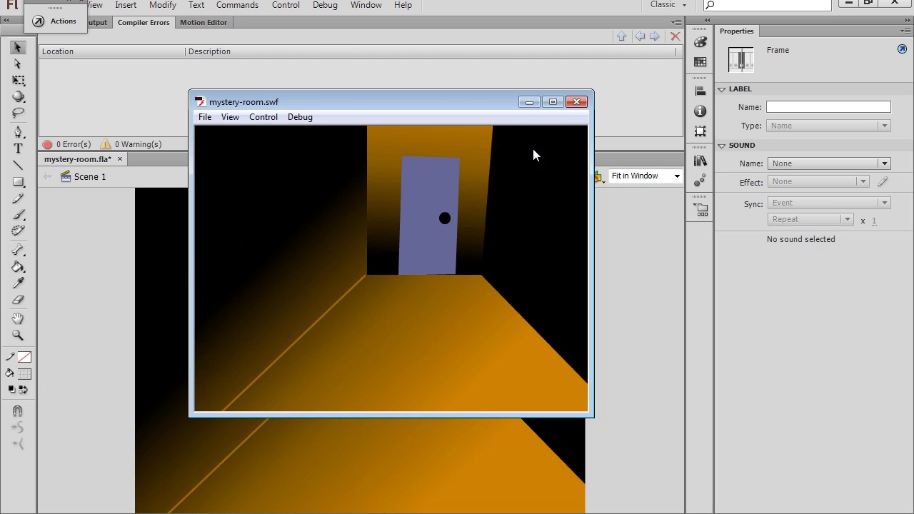
{"action": "left_click", "coordinate": [577, 101]}
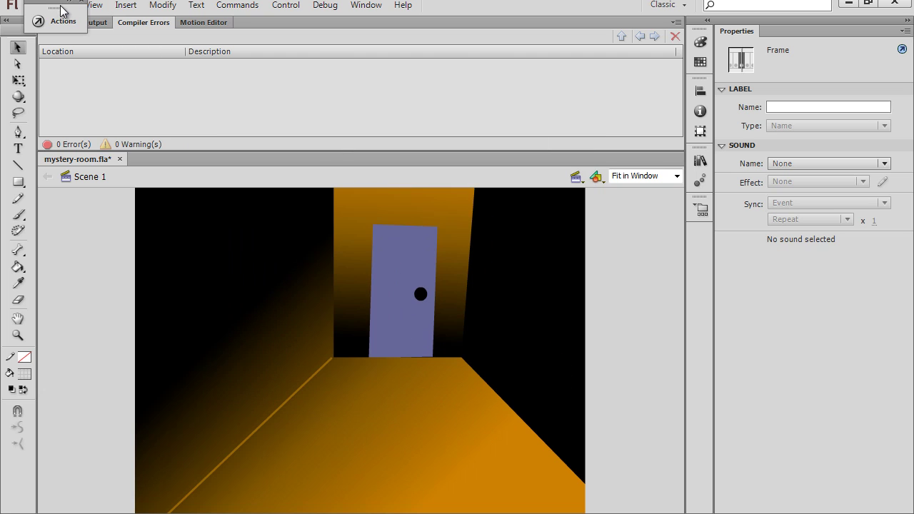
{"action": "left_click", "coordinate": [65, 23]}
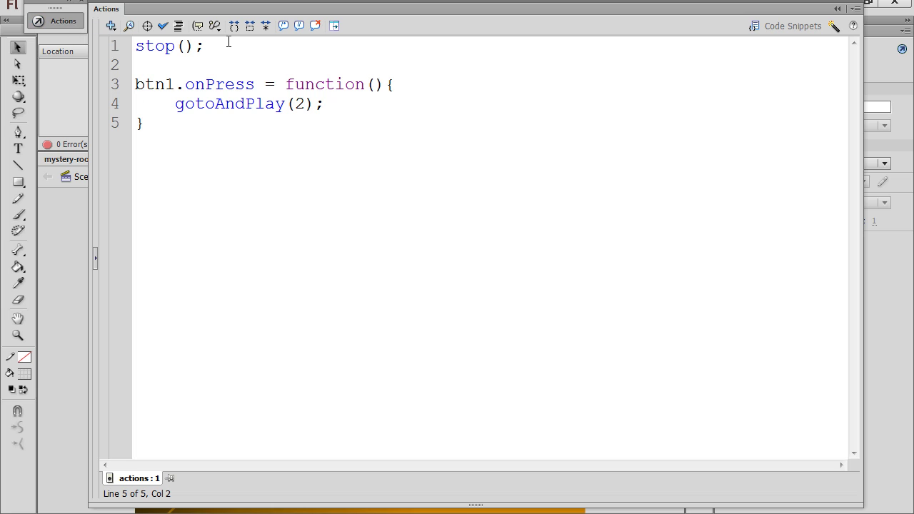
{"action": "left_click", "coordinate": [31, 23]}
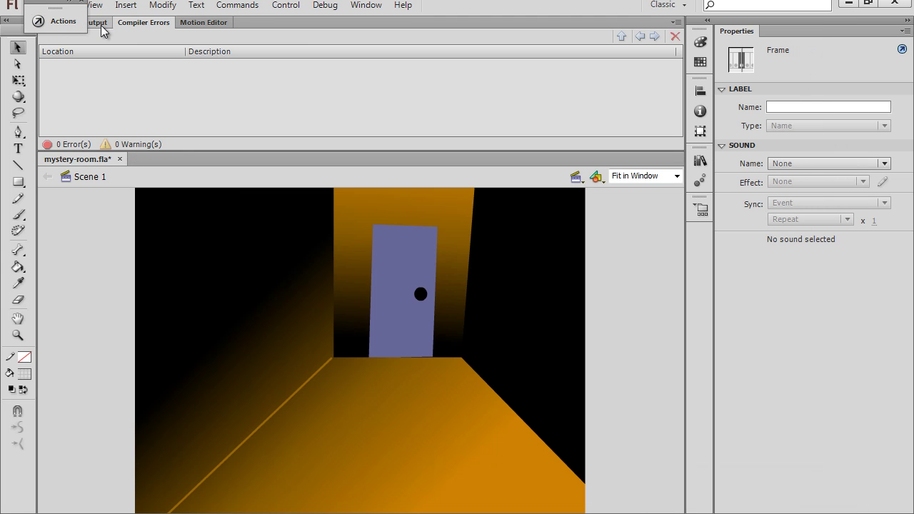
- Add a stop() script to frame 40 of the actions layer
{"action": "left_click", "coordinate": [101, 25]}
{"action": "mouse_move", "coordinate": [42, 6]}
{"action": "left_mouse_down"}
{"action": "mouse_move", "coordinate": [111, 7]}
{"action": "mouse_move", "coordinate": [52, 7]}
{"action": "left_mouse_up"}
{"action": "left_click", "coordinate": [57, 22]}
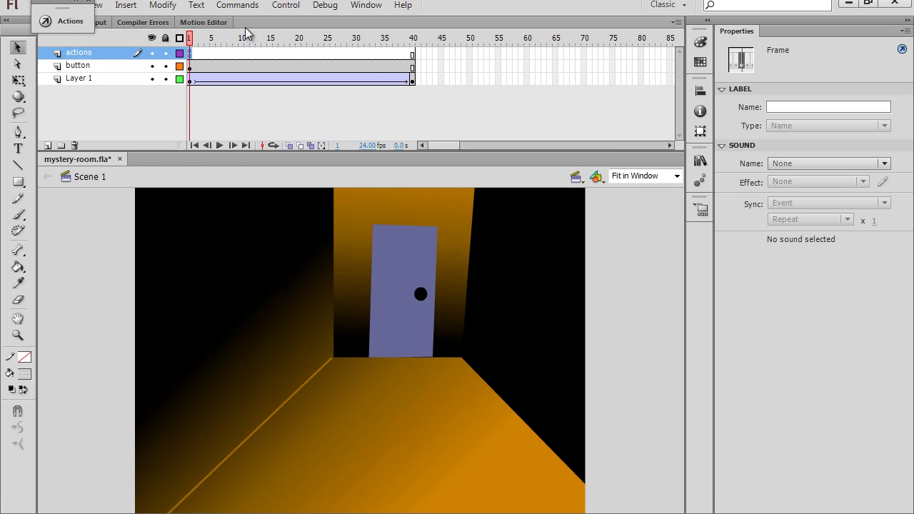
{"action": "left_click_drag", "start_coordinate": [190, 37], "coordinate": [412, 36]}
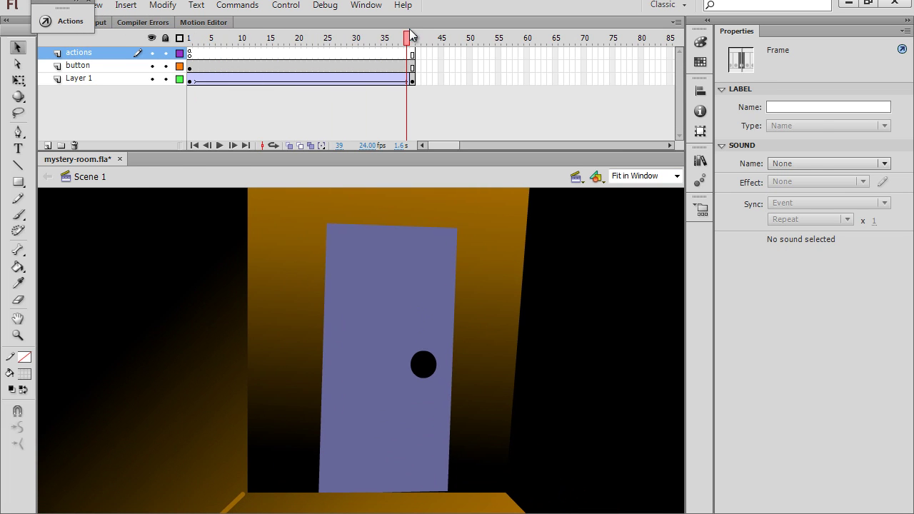
{"action": "left_click", "coordinate": [413, 55]}
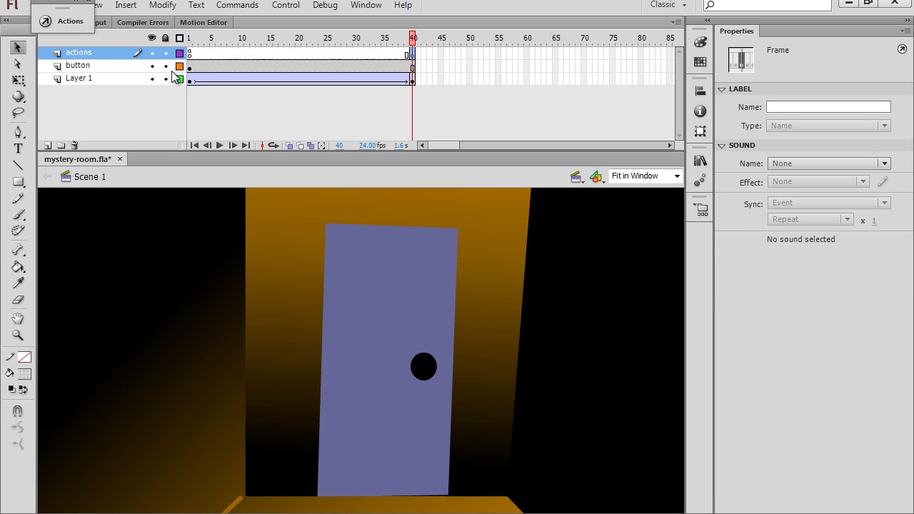
{"action": "left_click", "coordinate": [68, 20]}
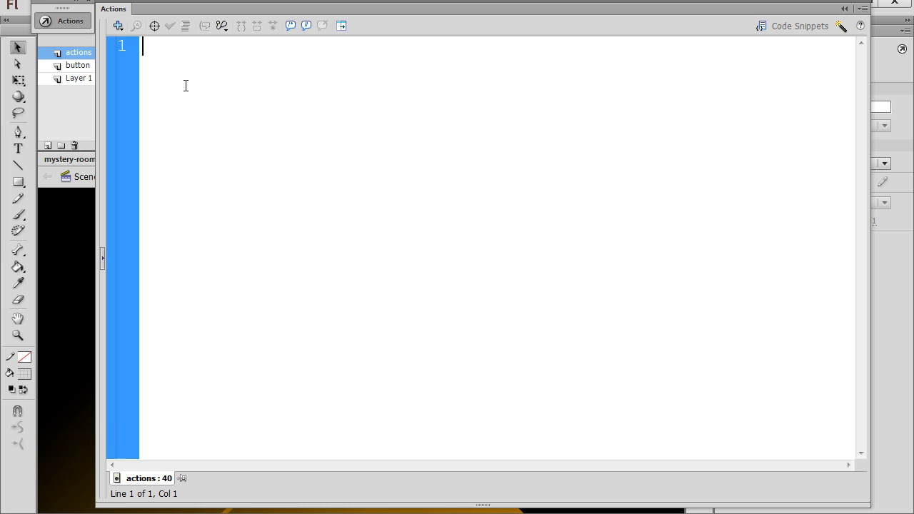
{"action": "type", "text": "stop();"}
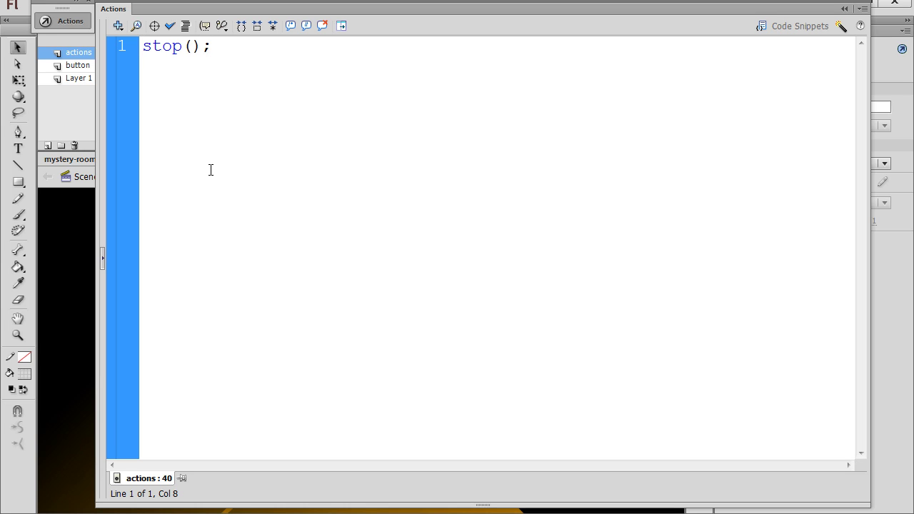
{"action": "left_click", "coordinate": [63, 21]}
- Test the movie and click the door to confirm it stops after the zoom
{"action": "key", "text": "ctrl+Return"}
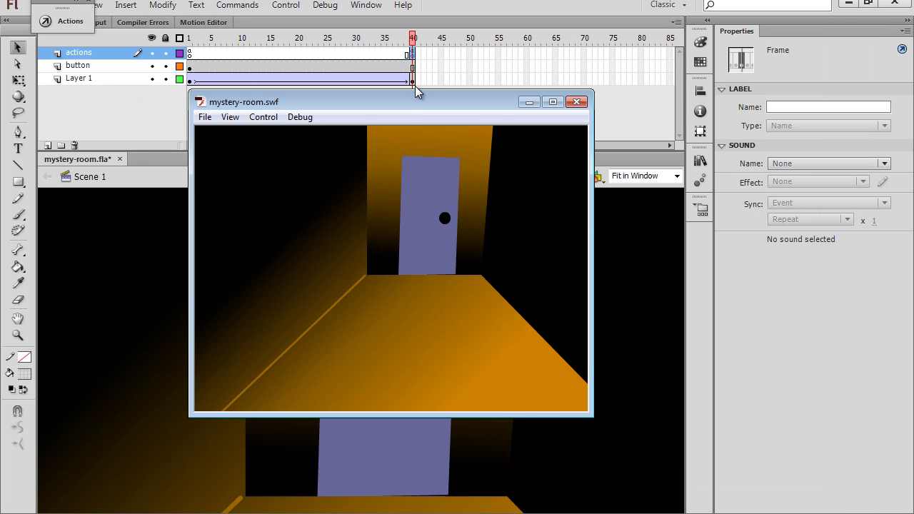
{"action": "left_click", "coordinate": [436, 227]}
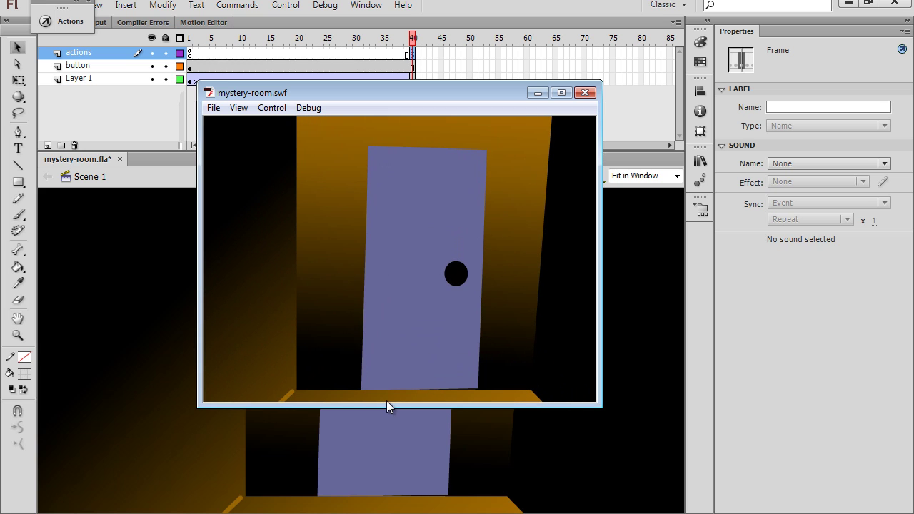
{"action": "left_click", "coordinate": [585, 92]}
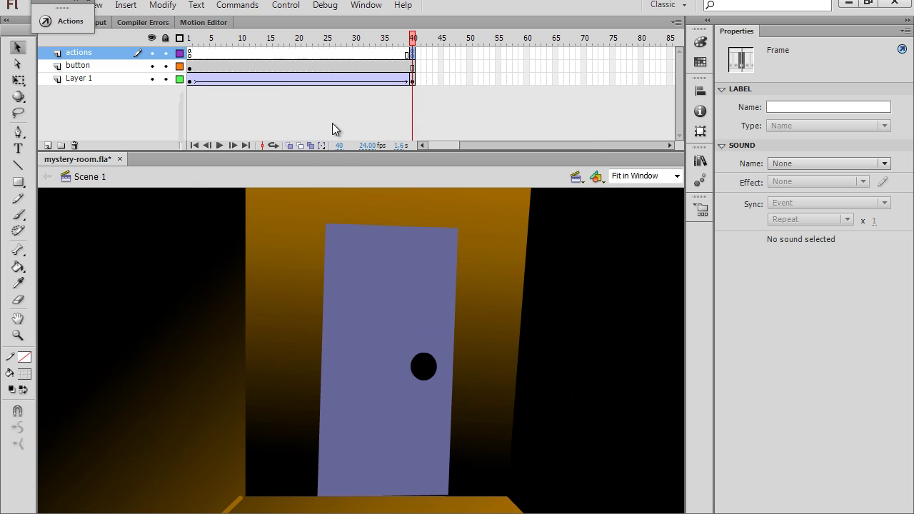
- Set Layer 1's zoom tween Ease to 100 out from its first frame
{"action": "left_click", "coordinate": [225, 80]}
{"action": "left_click", "coordinate": [191, 79]}
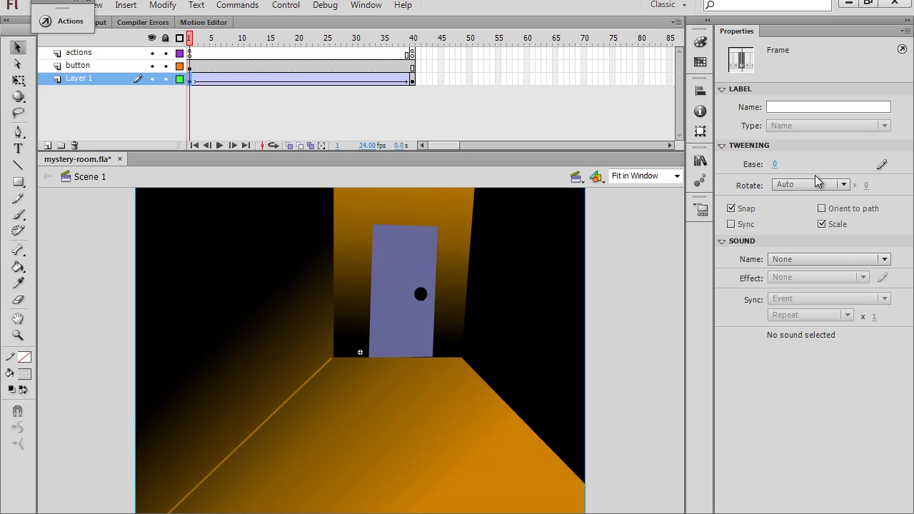
{"action": "left_click_drag", "start_coordinate": [776, 165], "coordinate": [865, 167]}
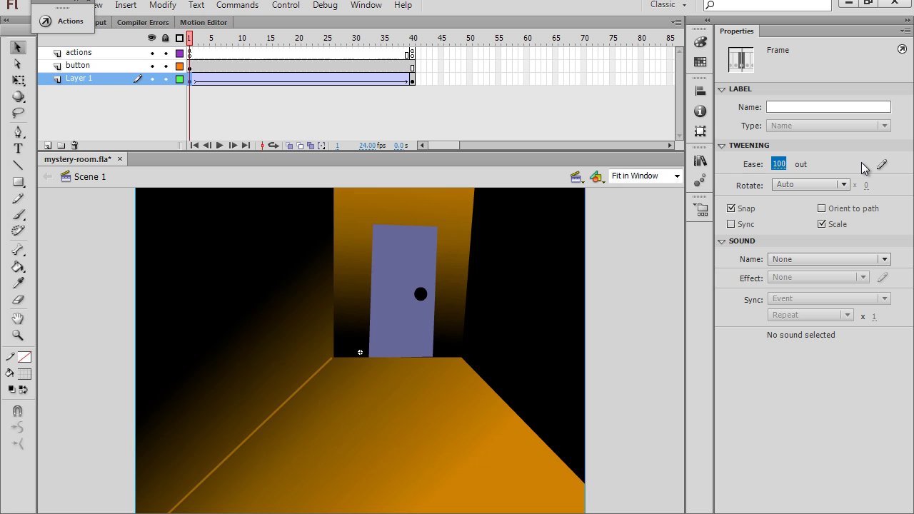
- Test the movie twice, clicking the door to watch the eased zoom
{"action": "key", "text": "ctrl+Return"}
{"action": "left_click", "coordinate": [453, 253]}
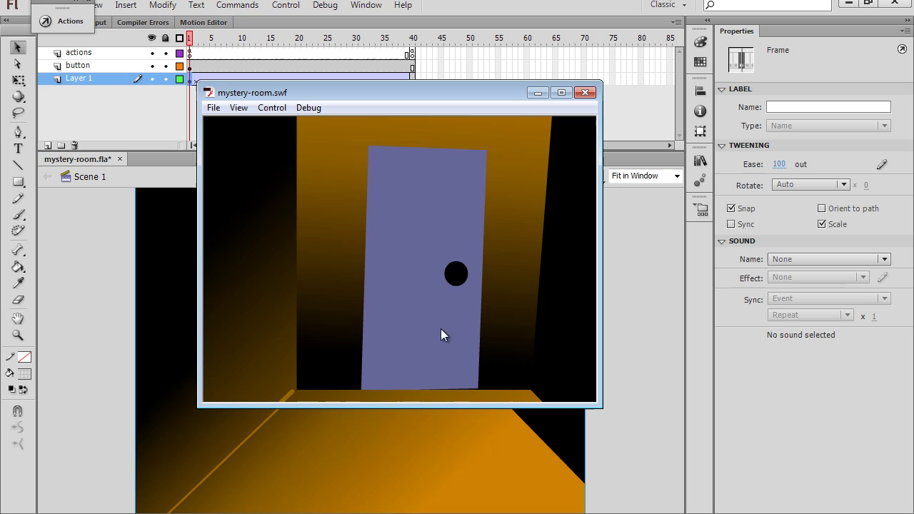
{"action": "left_click", "coordinate": [585, 92]}
{"action": "key", "text": "ctrl+Return"}
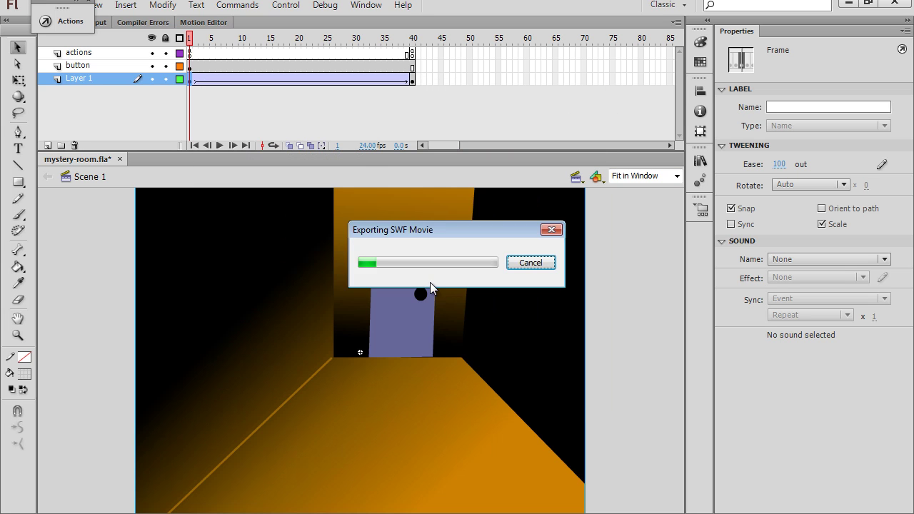
{"action": "left_click", "coordinate": [431, 249]}
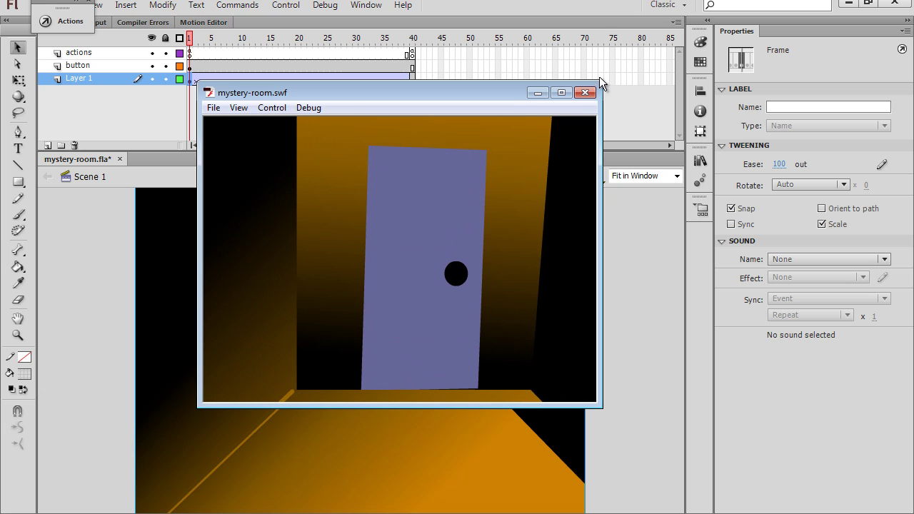
{"action": "left_click", "coordinate": [585, 92]}
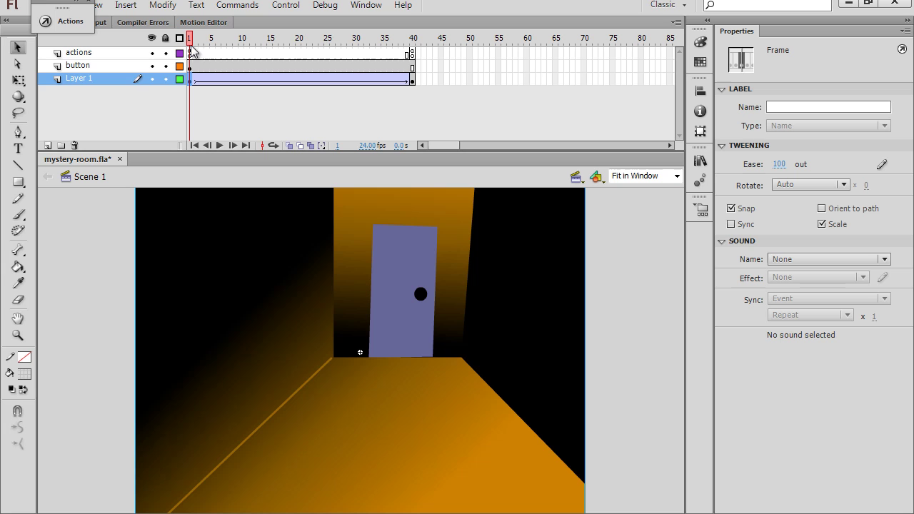
- Insert a blank keyframe at frame 41 on Layer 1 and paste the magenta room drawing in place
{"action": "left_click_drag", "start_coordinate": [191, 39], "coordinate": [413, 38]}
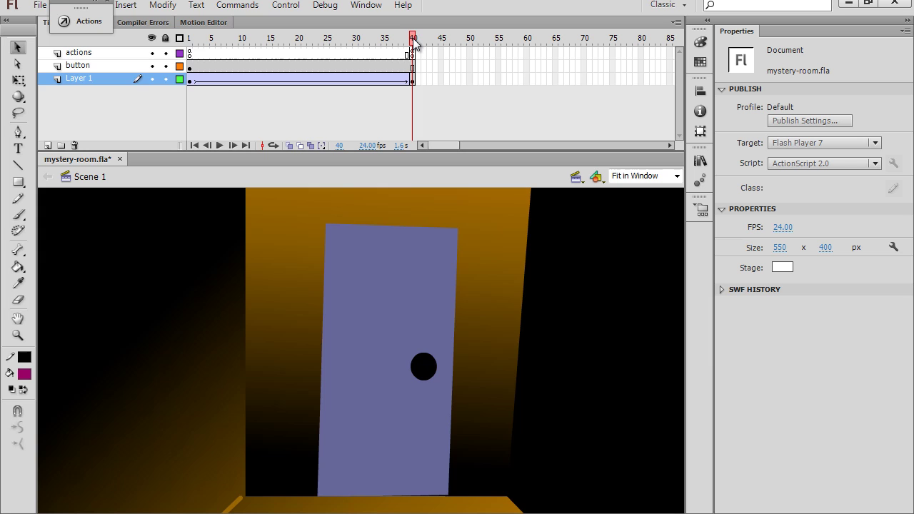
{"action": "right_click", "coordinate": [420, 79]}
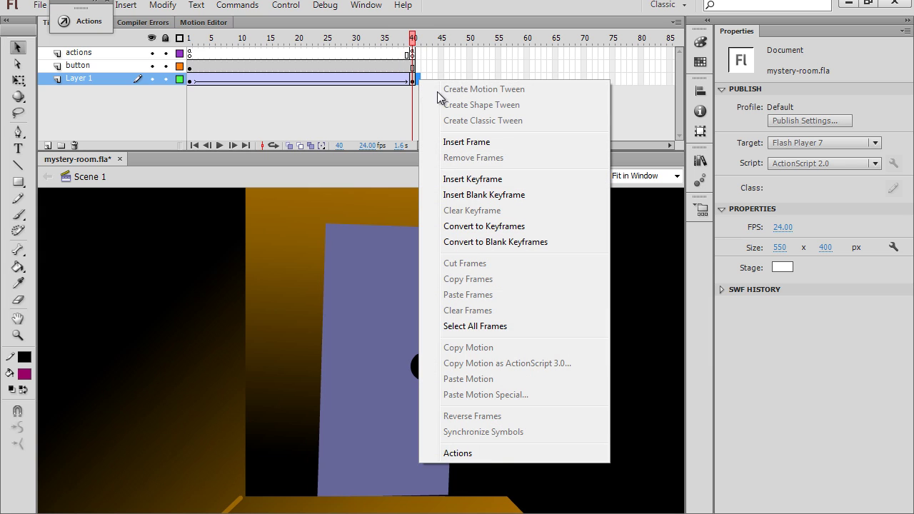
{"action": "left_click", "coordinate": [471, 197]}
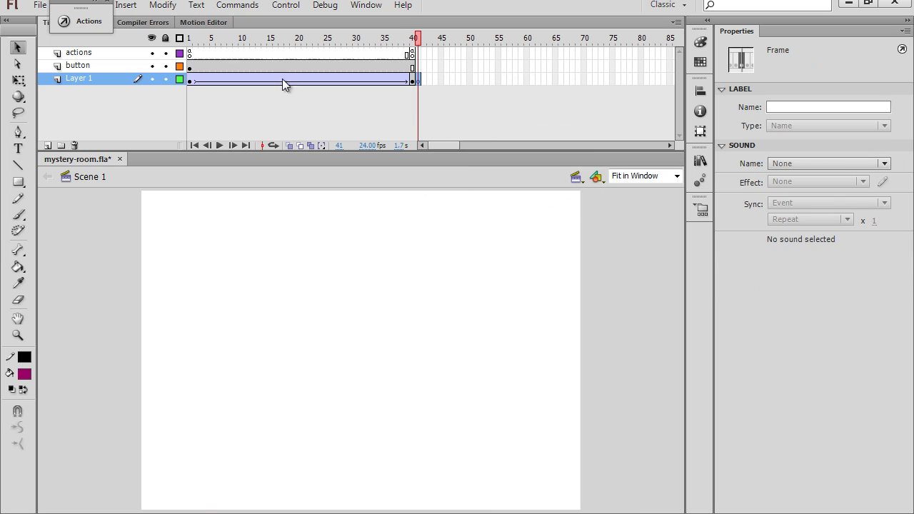
{"action": "left_click_drag", "start_coordinate": [74, 3], "coordinate": [95, 2]}
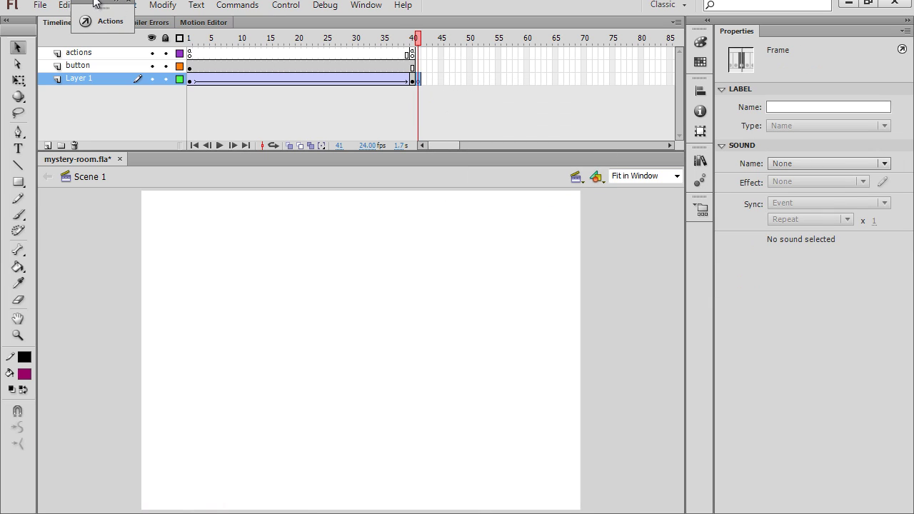
{"action": "left_click", "coordinate": [63, 5]}
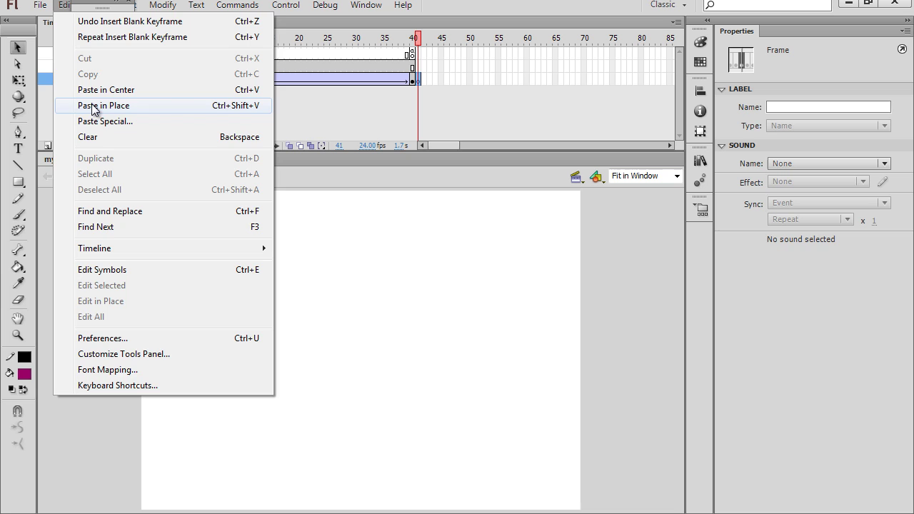
{"action": "left_click", "coordinate": [93, 107]}
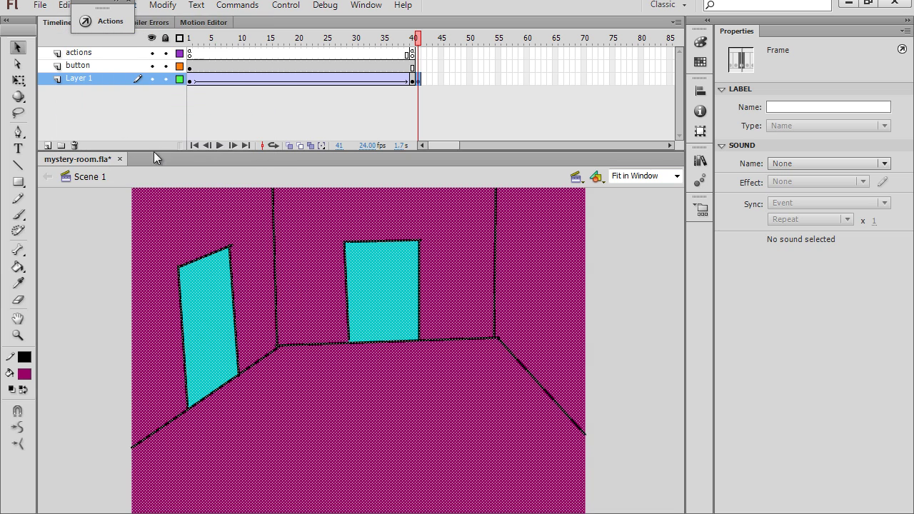
{"action": "left_click", "coordinate": [618, 360]}
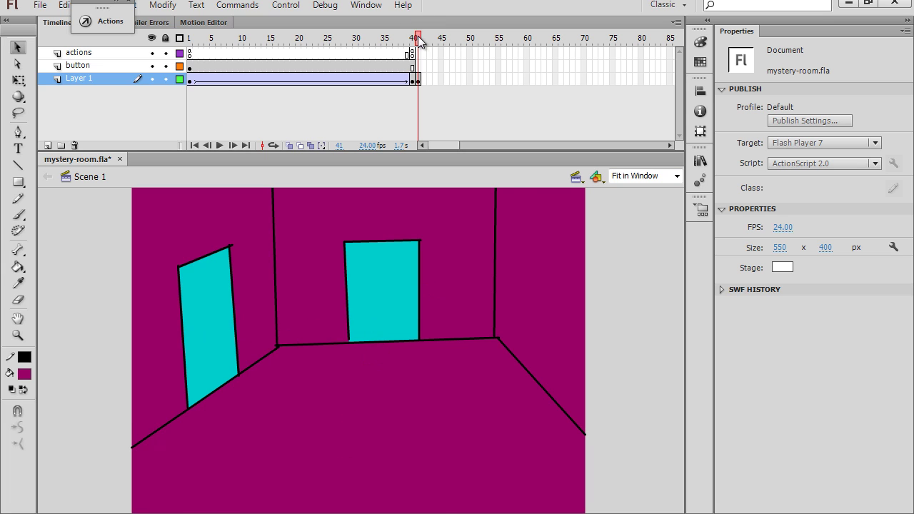
- Test the movie and click the door to check it reaches the magenta room
{"action": "mouse_move", "coordinate": [418, 40]}
{"action": "left_mouse_down"}
{"action": "mouse_move", "coordinate": [210, 40]}
{"action": "mouse_move", "coordinate": [188, 51]}
{"action": "mouse_move", "coordinate": [420, 57]}
{"action": "left_mouse_up"}
{"action": "left_click", "coordinate": [413, 55]}
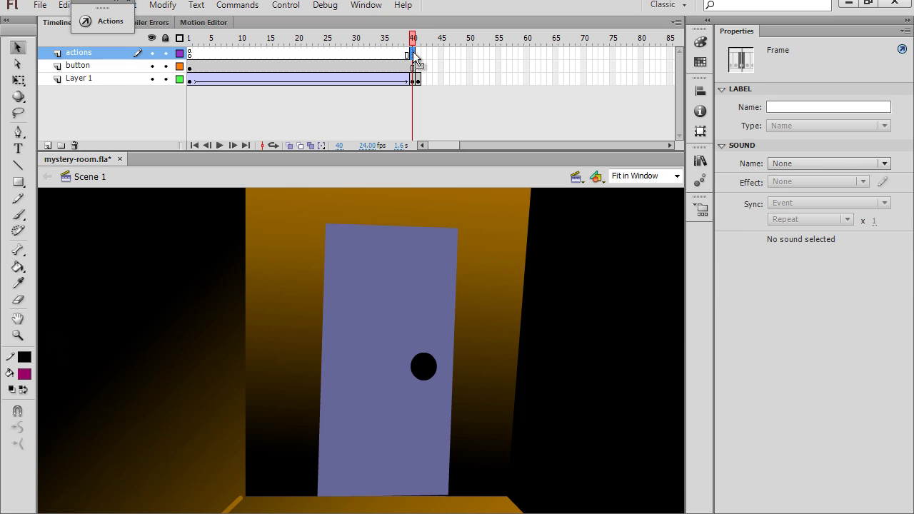
{"action": "left_click", "coordinate": [419, 55]}
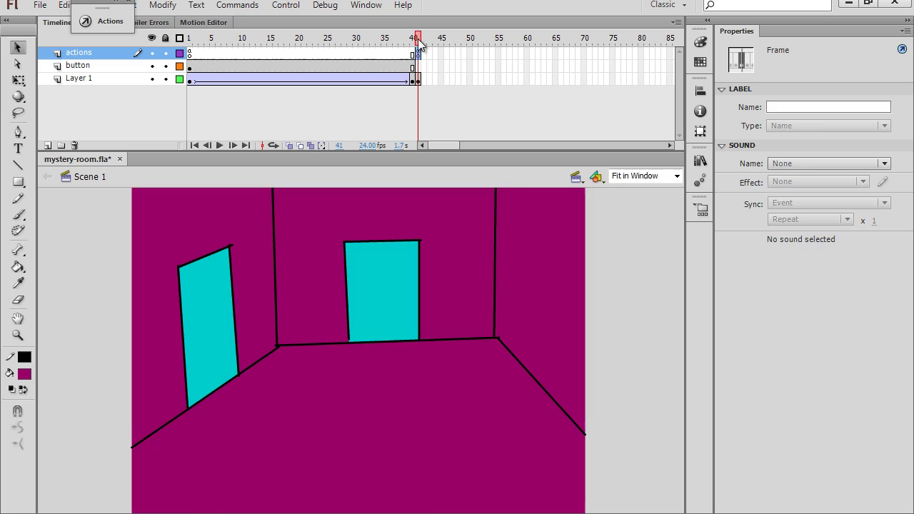
{"action": "left_click_drag", "start_coordinate": [418, 40], "coordinate": [363, 41]}
{"action": "key", "text": "ctrl+Return"}
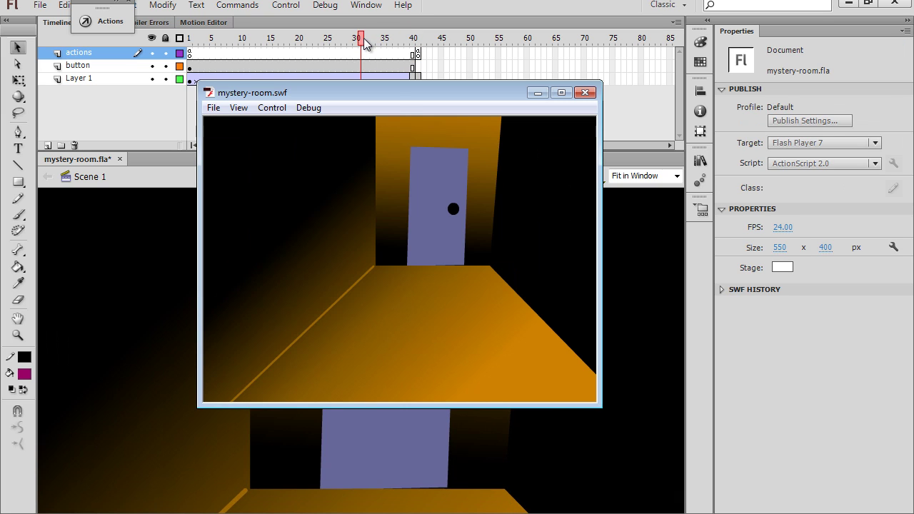
{"action": "mouse_move", "coordinate": [386, 104]}
{"action": "left_mouse_down"}
{"action": "mouse_move", "coordinate": [398, 105]}
{"action": "mouse_move", "coordinate": [391, 110]}
{"action": "left_mouse_up"}
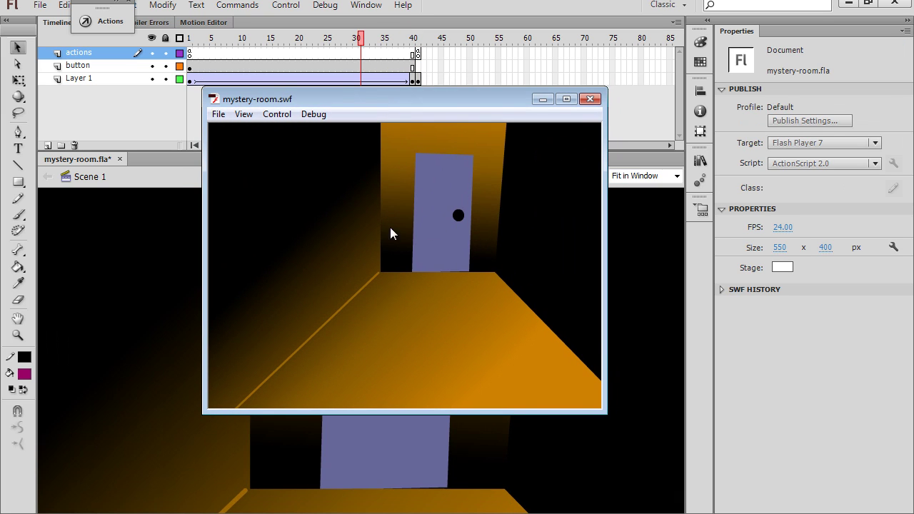
{"action": "left_click", "coordinate": [456, 229]}
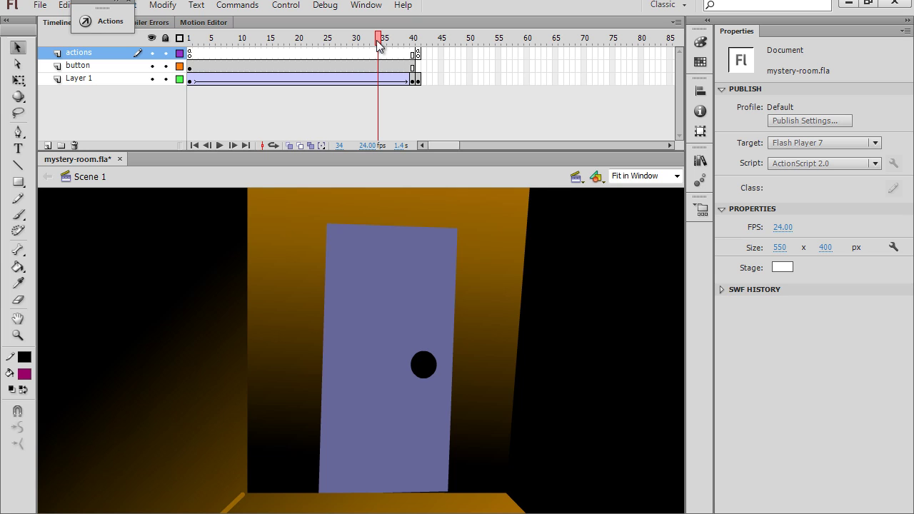
- Insert a keyframe at frame 33 on Layer 1, splitting the door-zoom tween
{"action": "mouse_move", "coordinate": [379, 44]}
{"action": "left_mouse_down"}
{"action": "mouse_move", "coordinate": [361, 46]}
{"action": "mouse_move", "coordinate": [370, 50]}
{"action": "left_mouse_up"}
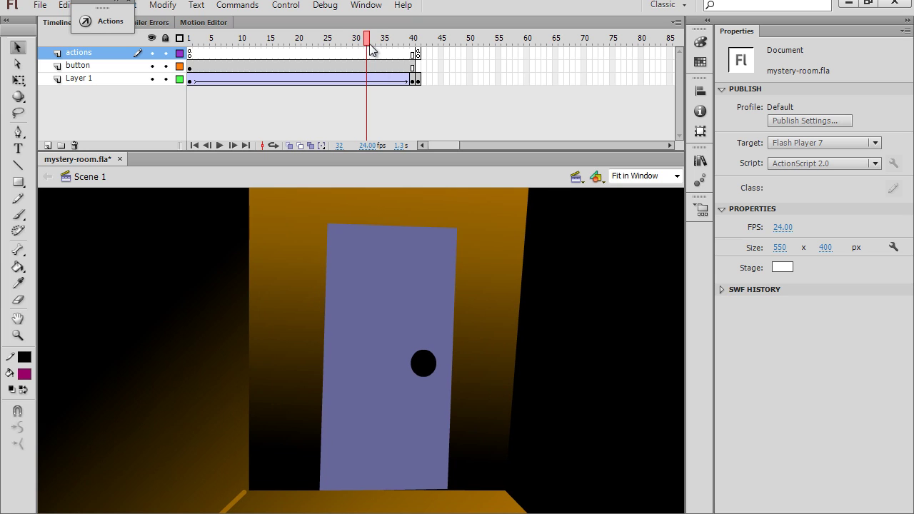
{"action": "left_click", "coordinate": [370, 81]}
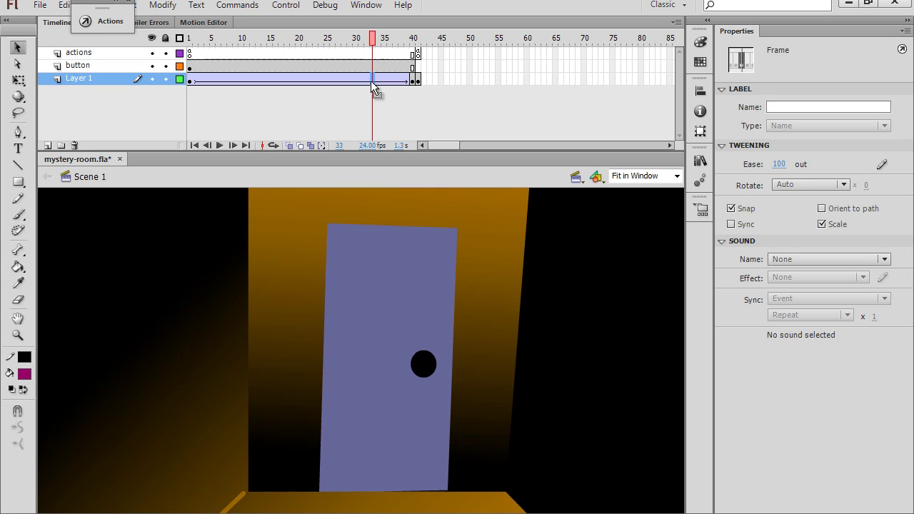
{"action": "right_click", "coordinate": [372, 81]}
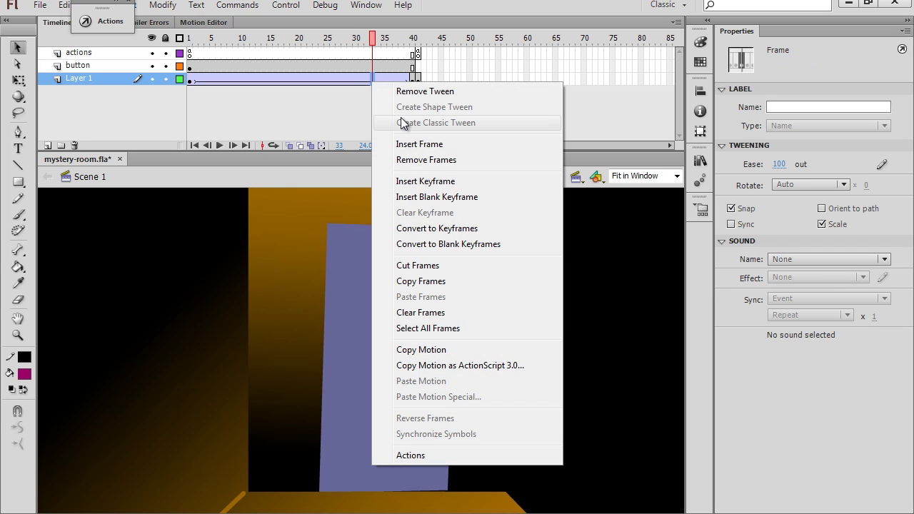
{"action": "left_click", "coordinate": [407, 180]}
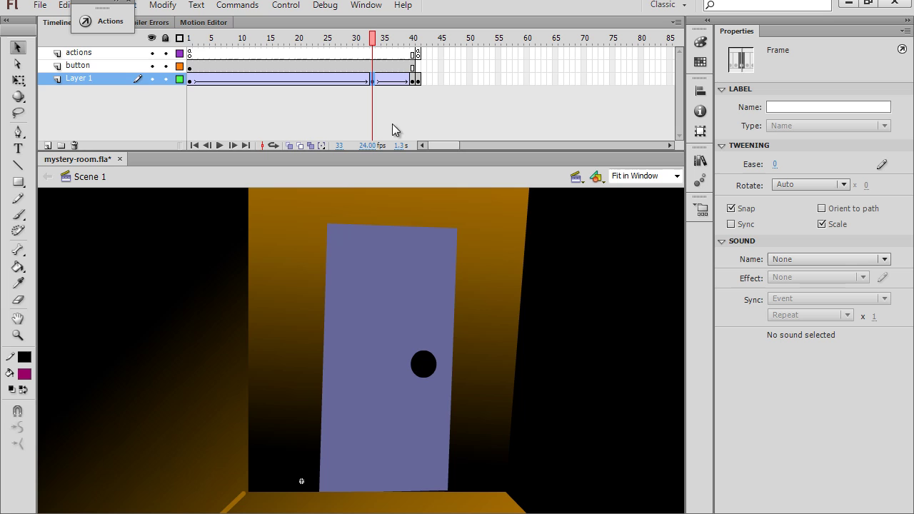
{"action": "left_click_drag", "start_coordinate": [374, 40], "coordinate": [415, 63]}
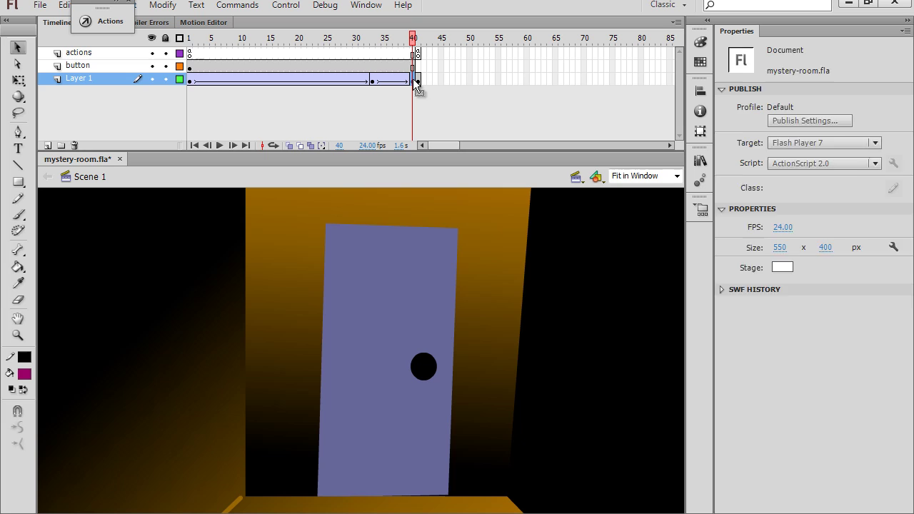
- Set mcroom1's Color Effect at frame 40 to Brightness -100%
{"action": "left_click", "coordinate": [413, 80]}
{"action": "left_click", "coordinate": [298, 311]}
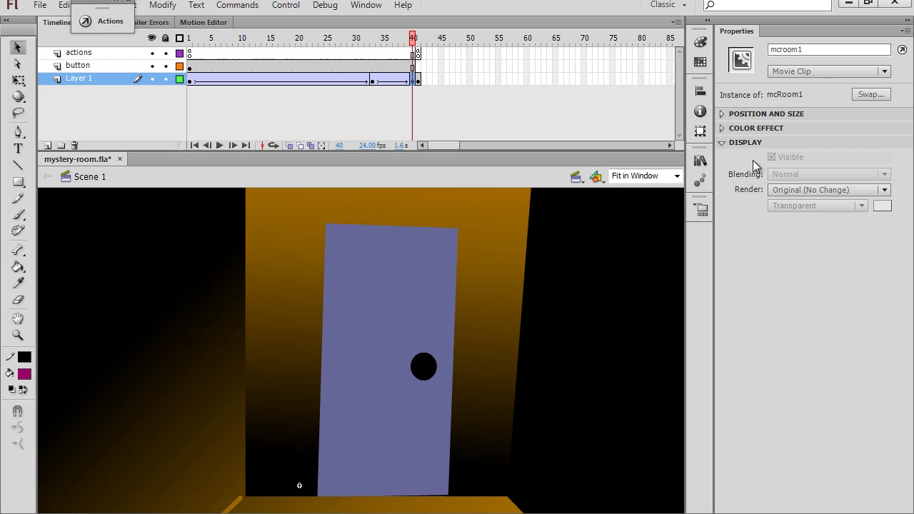
{"action": "left_click", "coordinate": [721, 130]}
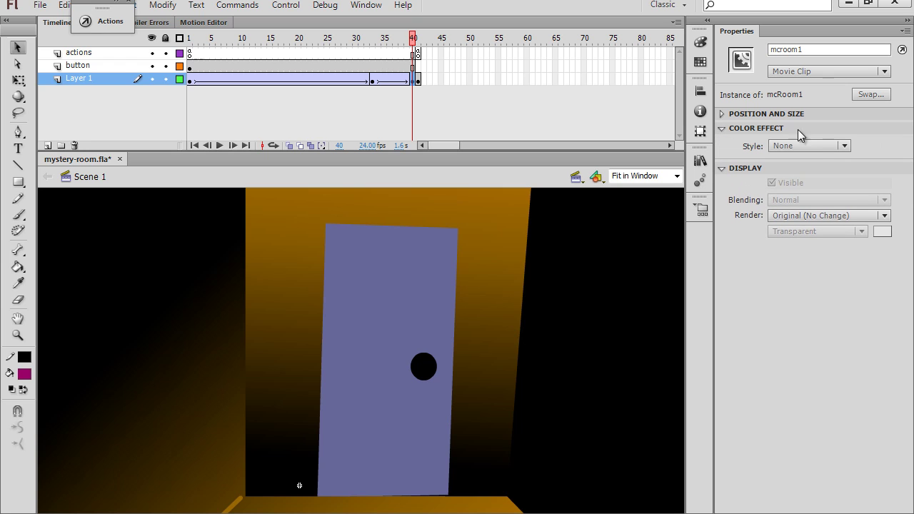
{"action": "left_click", "coordinate": [818, 144]}
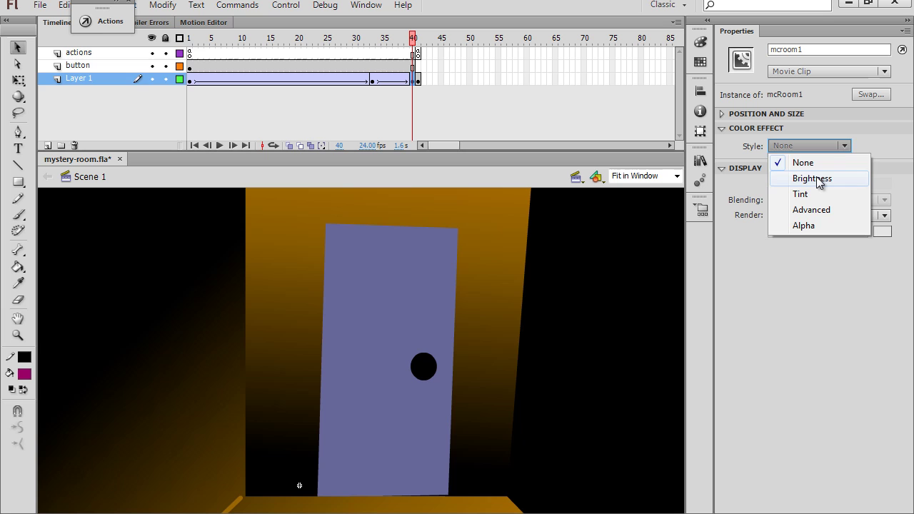
{"action": "left_click", "coordinate": [815, 179]}
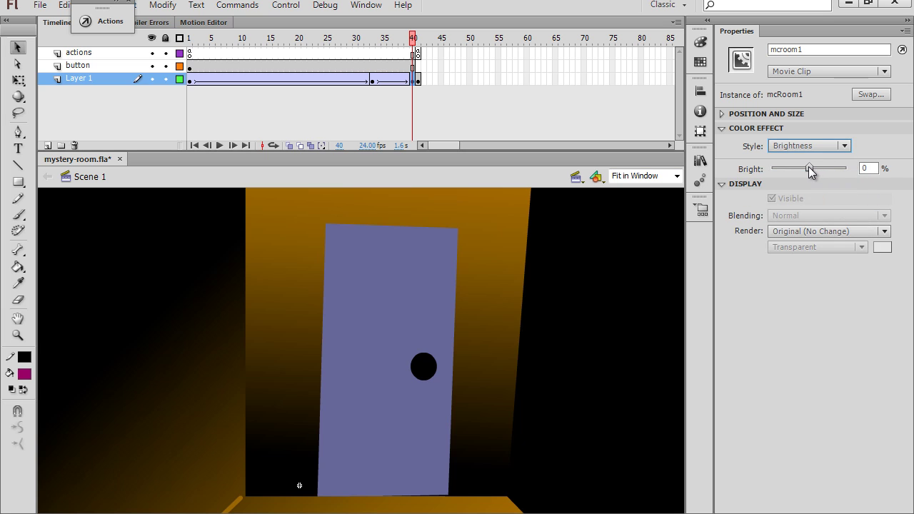
{"action": "left_click_drag", "start_coordinate": [808, 167], "coordinate": [754, 170]}
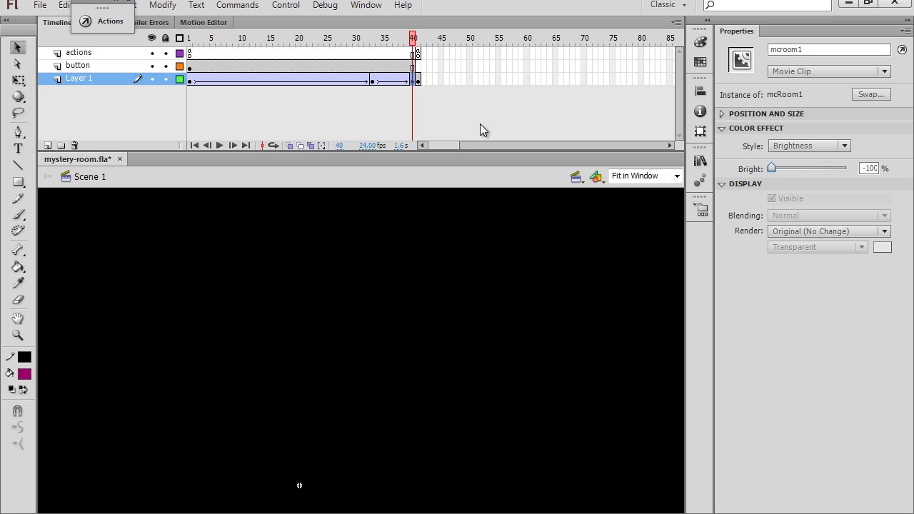
- Compare frames 33 and 40 and preview the fade to black
{"action": "left_click", "coordinate": [372, 80]}
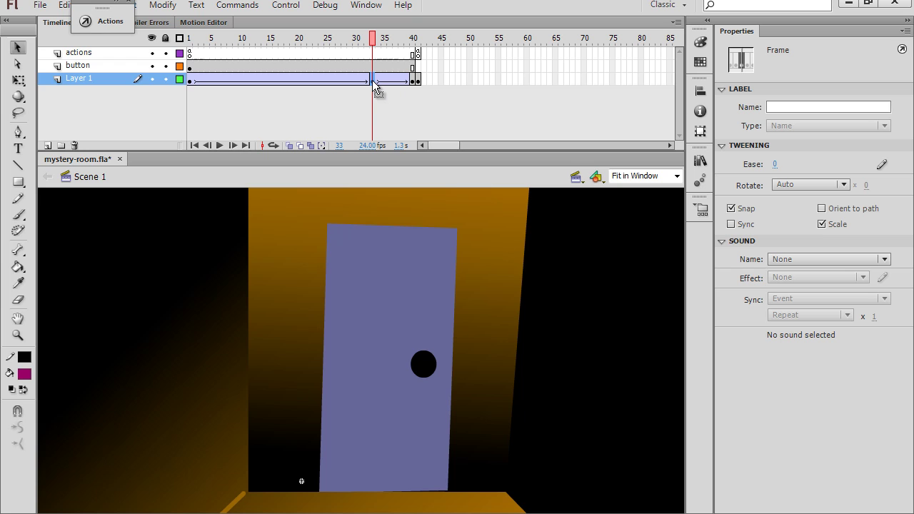
{"action": "left_click", "coordinate": [414, 80]}
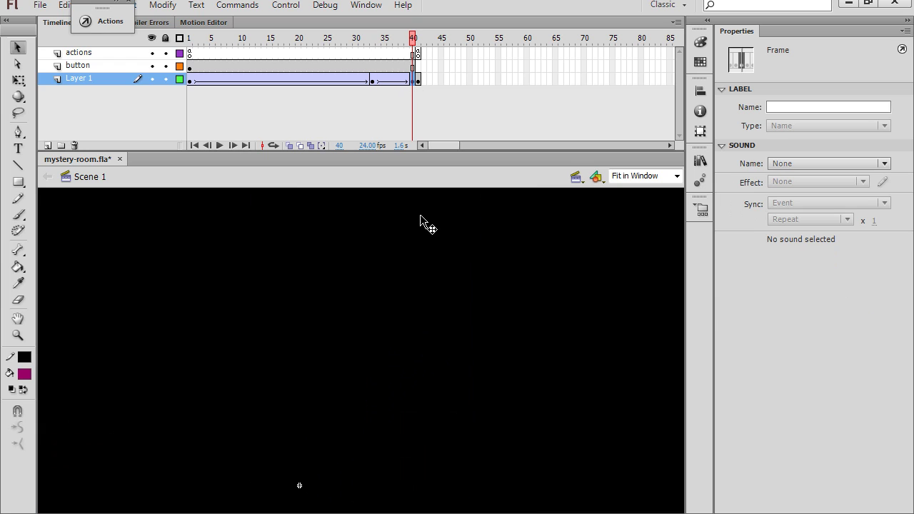
{"action": "left_click", "coordinate": [403, 326]}
{"action": "left_click", "coordinate": [294, 351]}
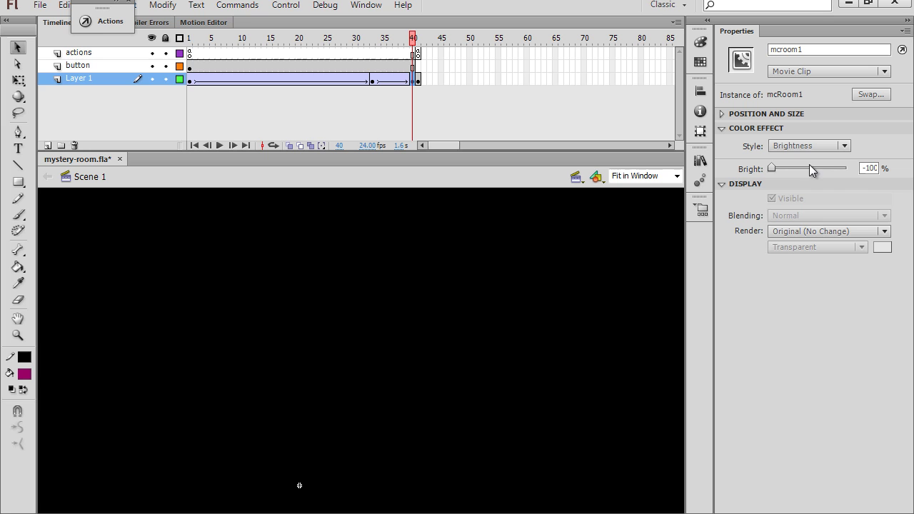
{"action": "key", "text": "Return"}
{"action": "left_click_drag", "start_coordinate": [342, 42], "coordinate": [418, 44]}
- Test the movie and click the door to check the current fade
{"action": "left_click", "coordinate": [417, 40]}
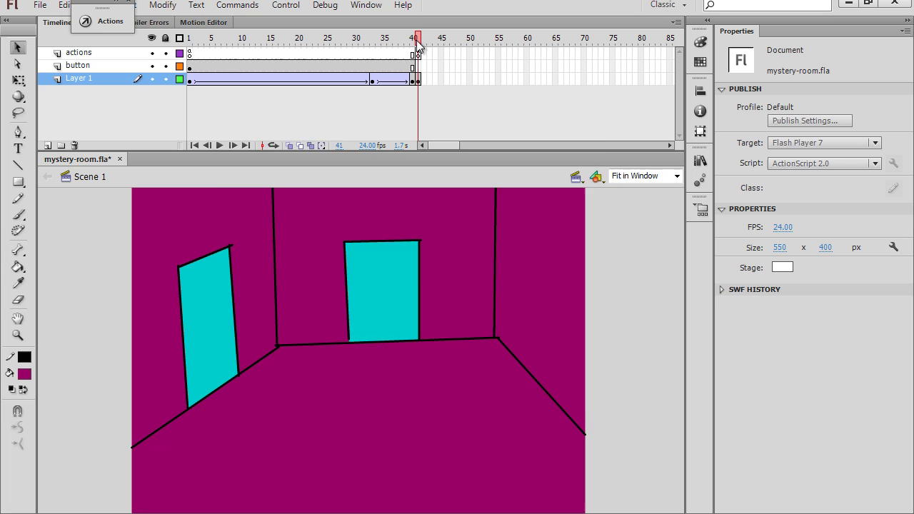
{"action": "key", "text": "ctrl+Return"}
{"action": "left_click", "coordinate": [443, 256]}
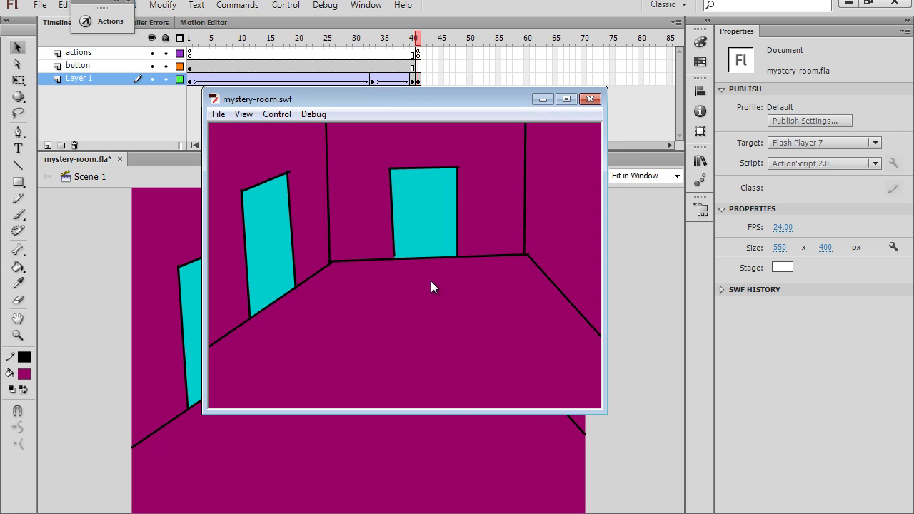
{"action": "left_click", "coordinate": [543, 100]}
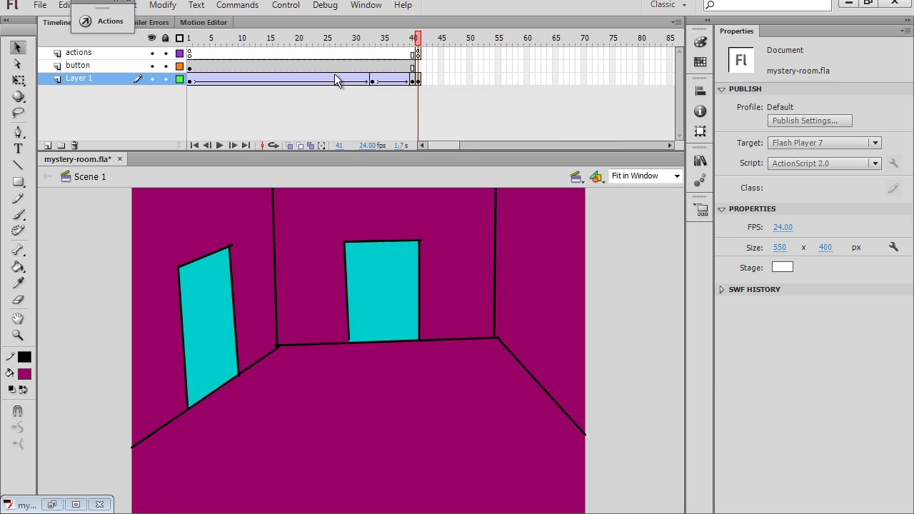
- Move Layer 1's middle keyframe from frame 33 to frame 28 and retest the door click
{"action": "left_click", "coordinate": [371, 81]}
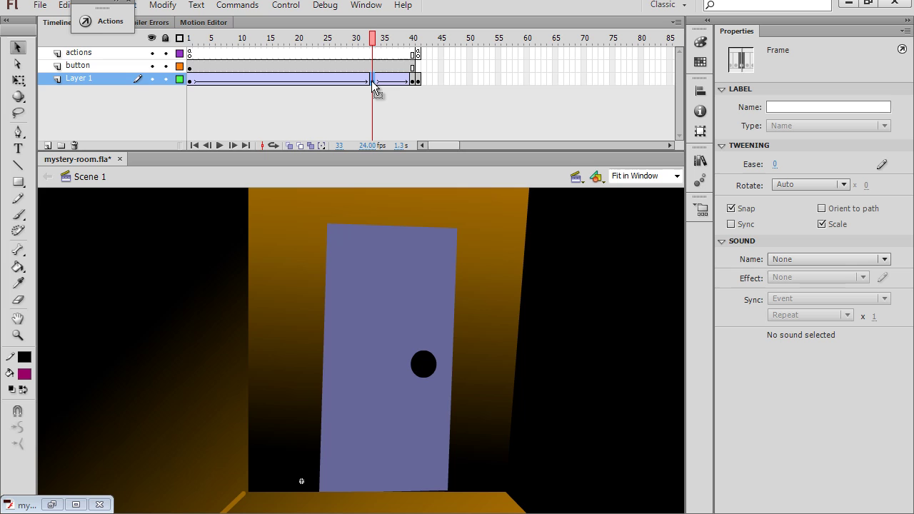
{"action": "left_click_drag", "start_coordinate": [373, 85], "coordinate": [345, 84]}
{"action": "left_click_drag", "start_coordinate": [340, 46], "coordinate": [412, 59]}
{"action": "key", "text": "ctrl+Return"}
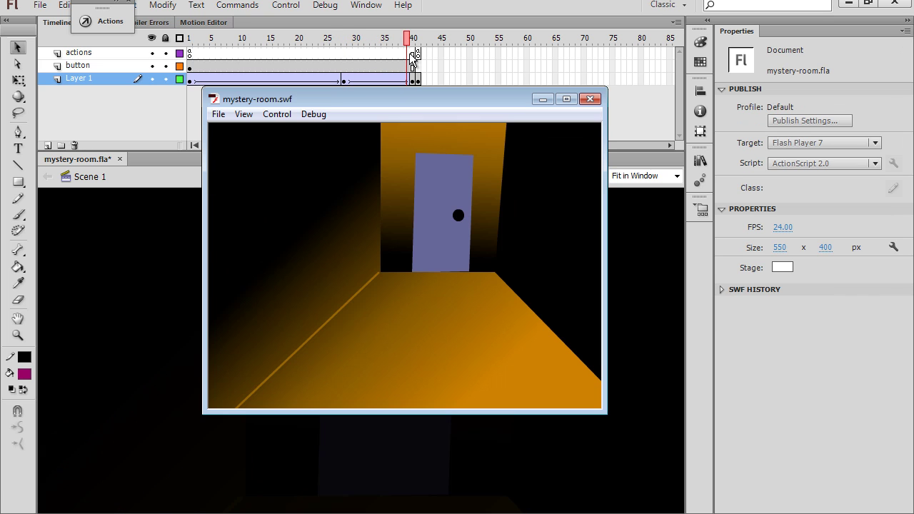
{"action": "left_click", "coordinate": [448, 265]}
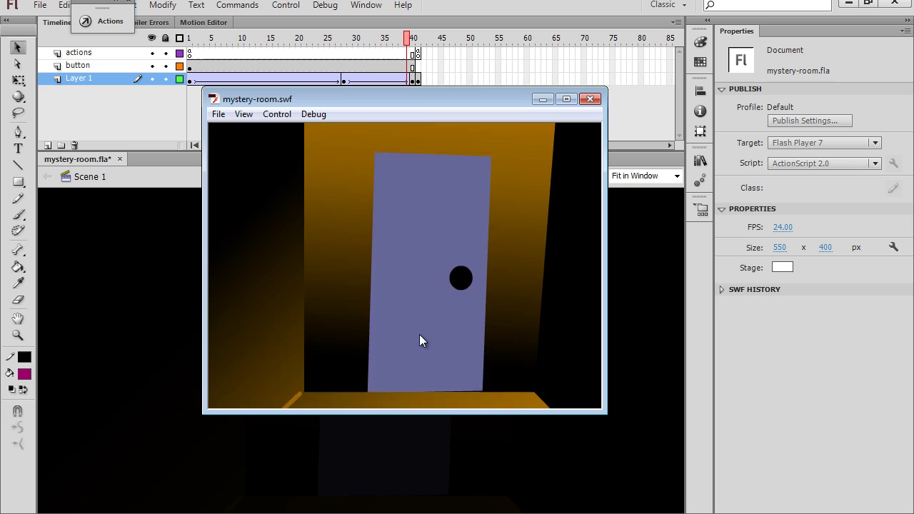